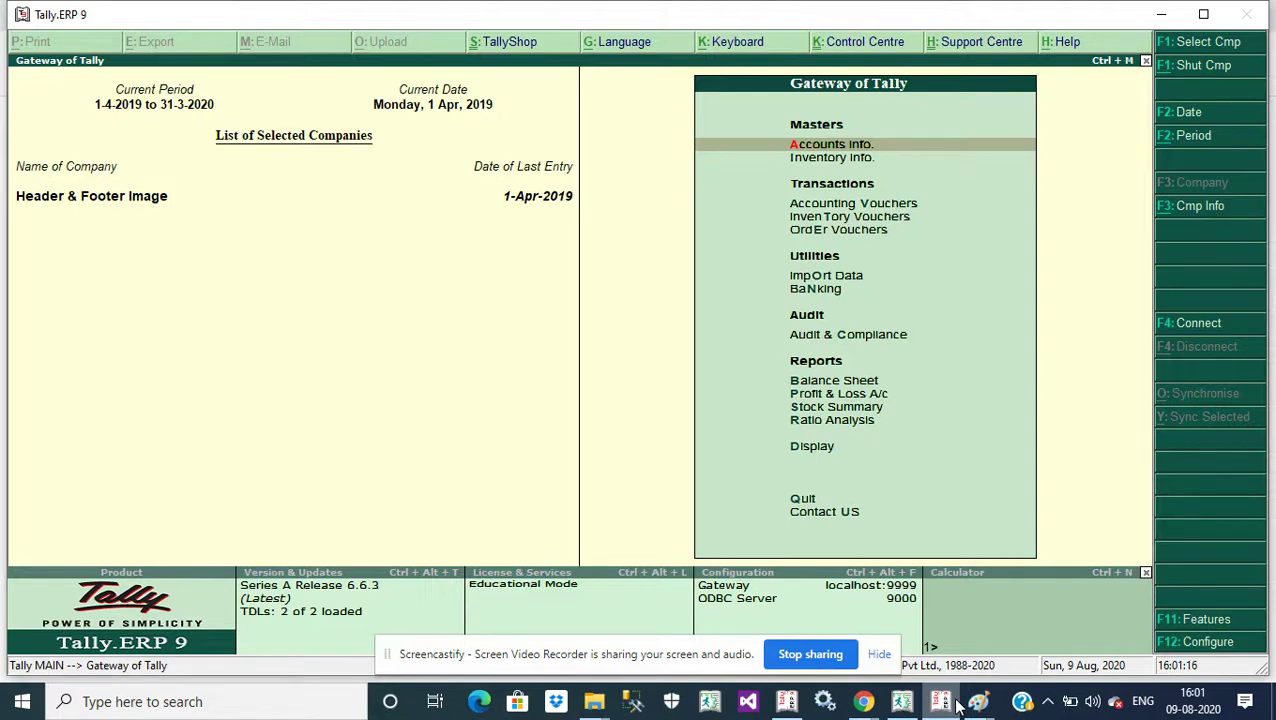
- Open the Product & Features configuration page to view the loaded TDL files and add-ons
mouse_move(594, 702)
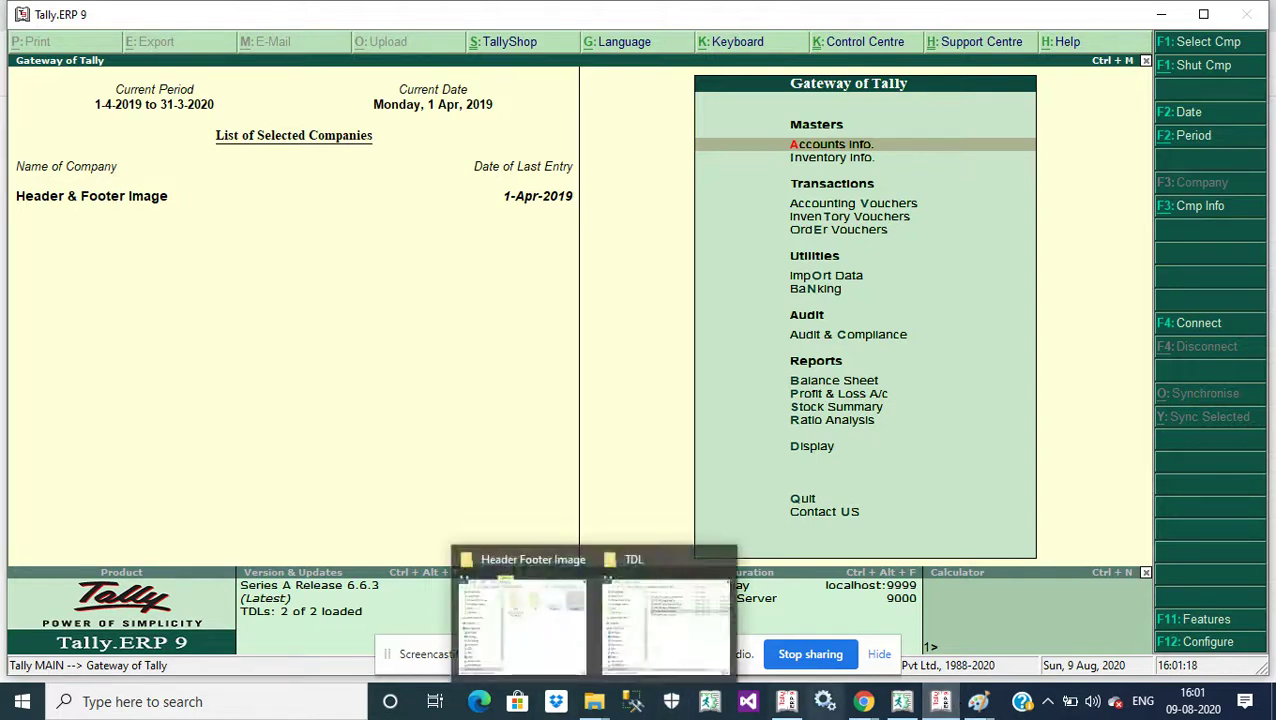
left_click(1208, 645)
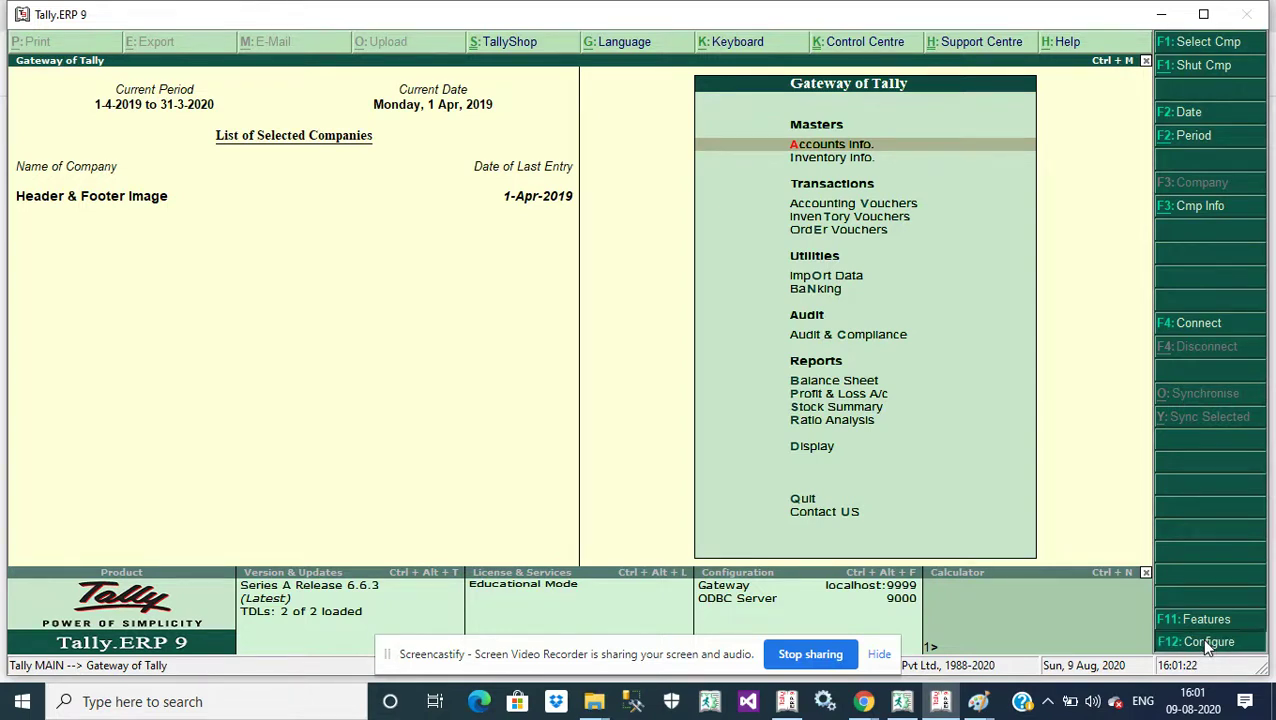
key("Down")
key("Down")
key("Down")
key("Down")
key("Down")
key("Down")
key("Down")
key("Down")
key("Down")
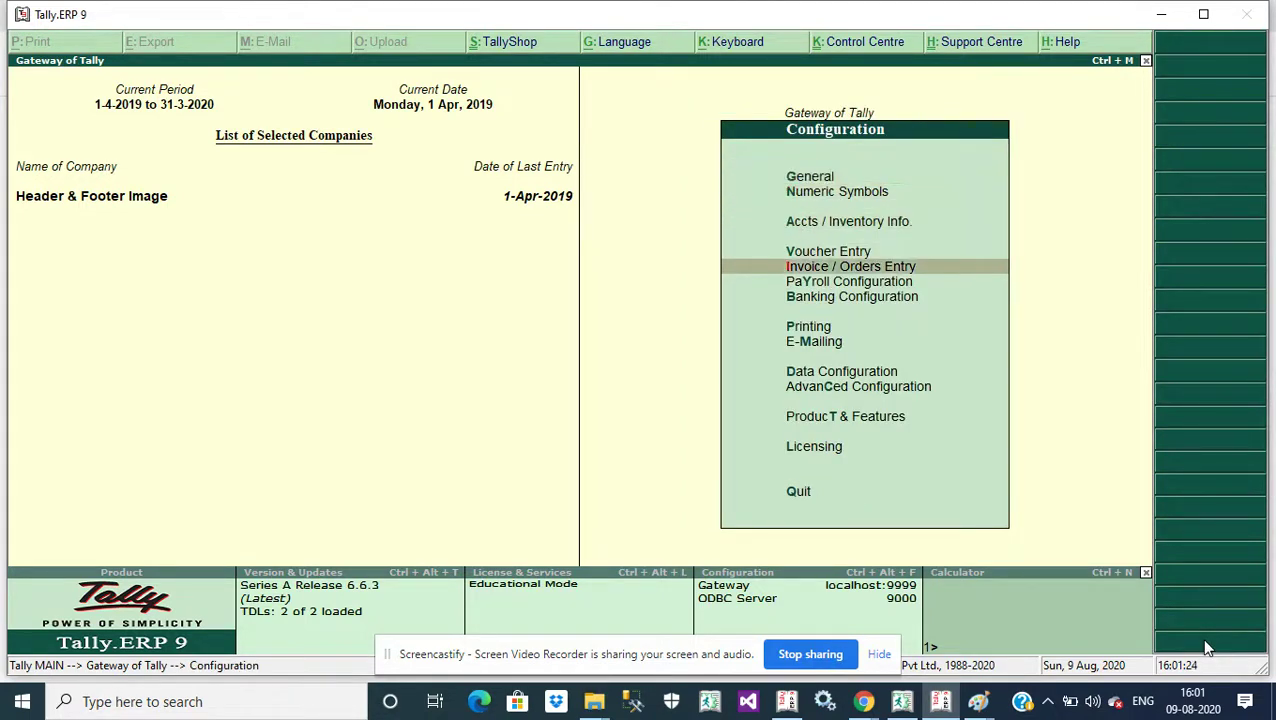
key("Down")
key("Down")
key("Return")
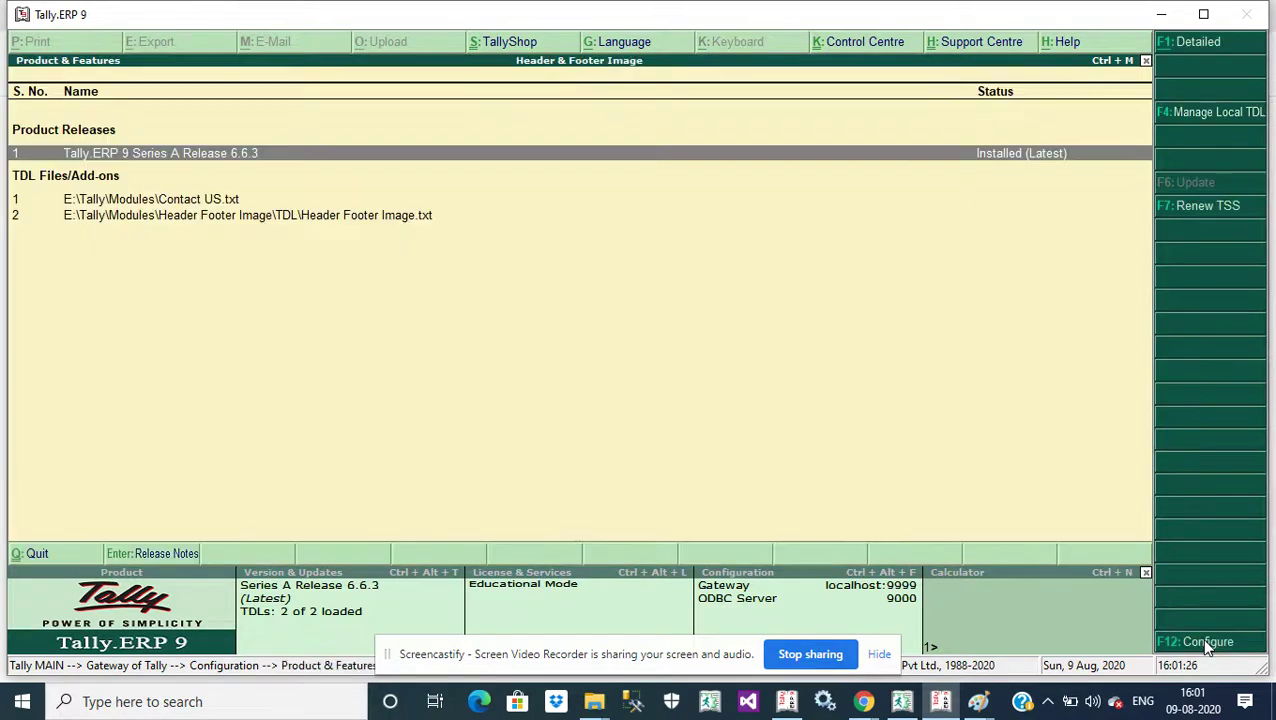
- Review the local TDL configuration and its files preloaded on startup, and return to the Gateway of Tally
left_click(1190, 120)
key("Return")
key("Return")
key("Return")
key("Return")
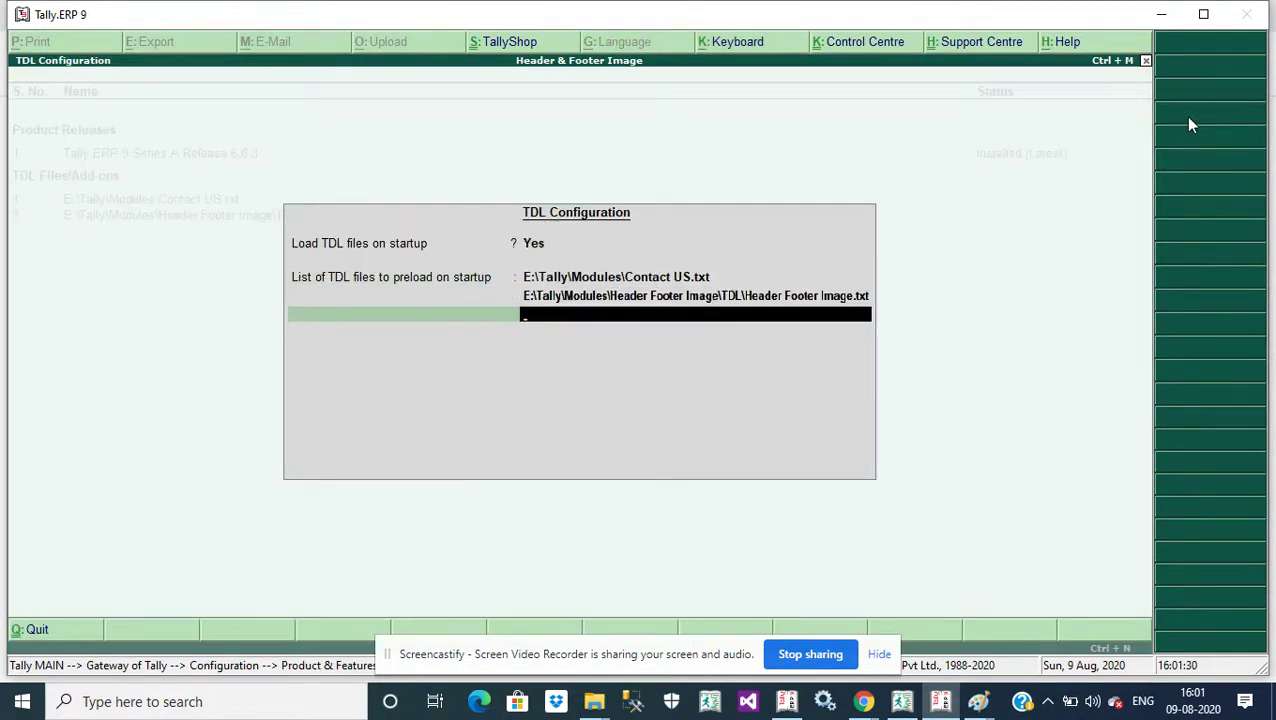
key("Return")
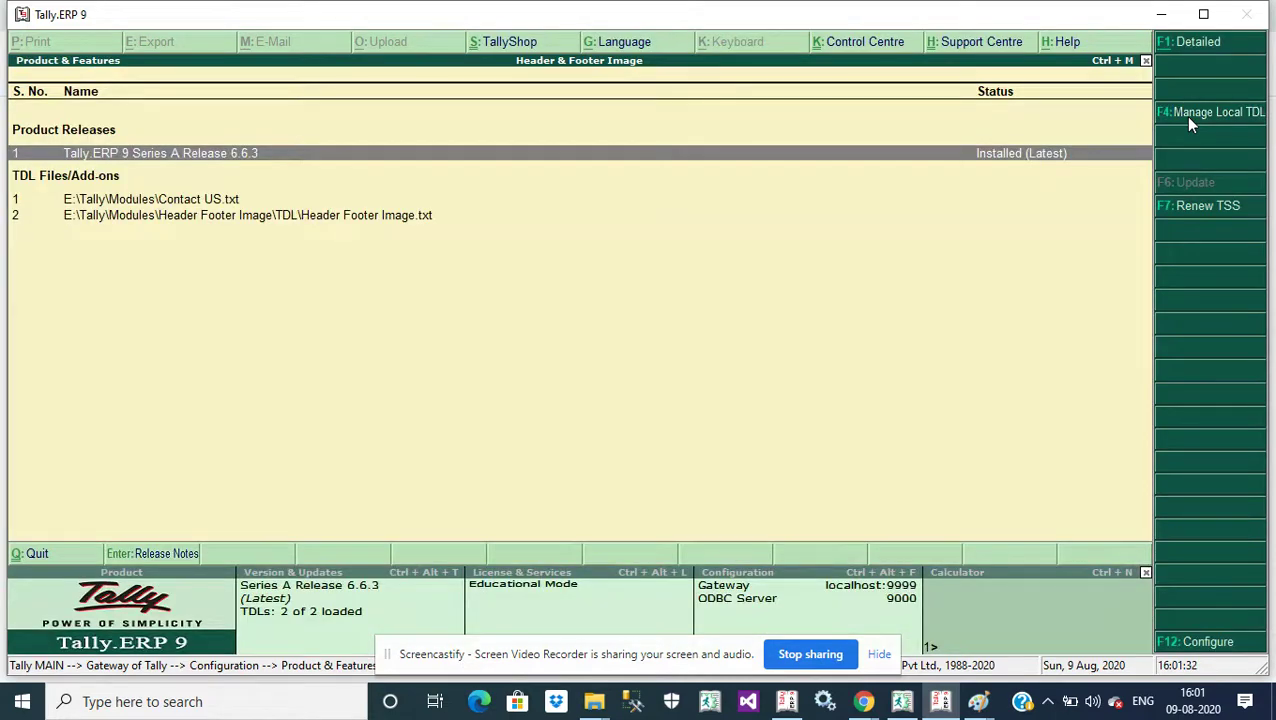
key("Escape")
key("Escape")
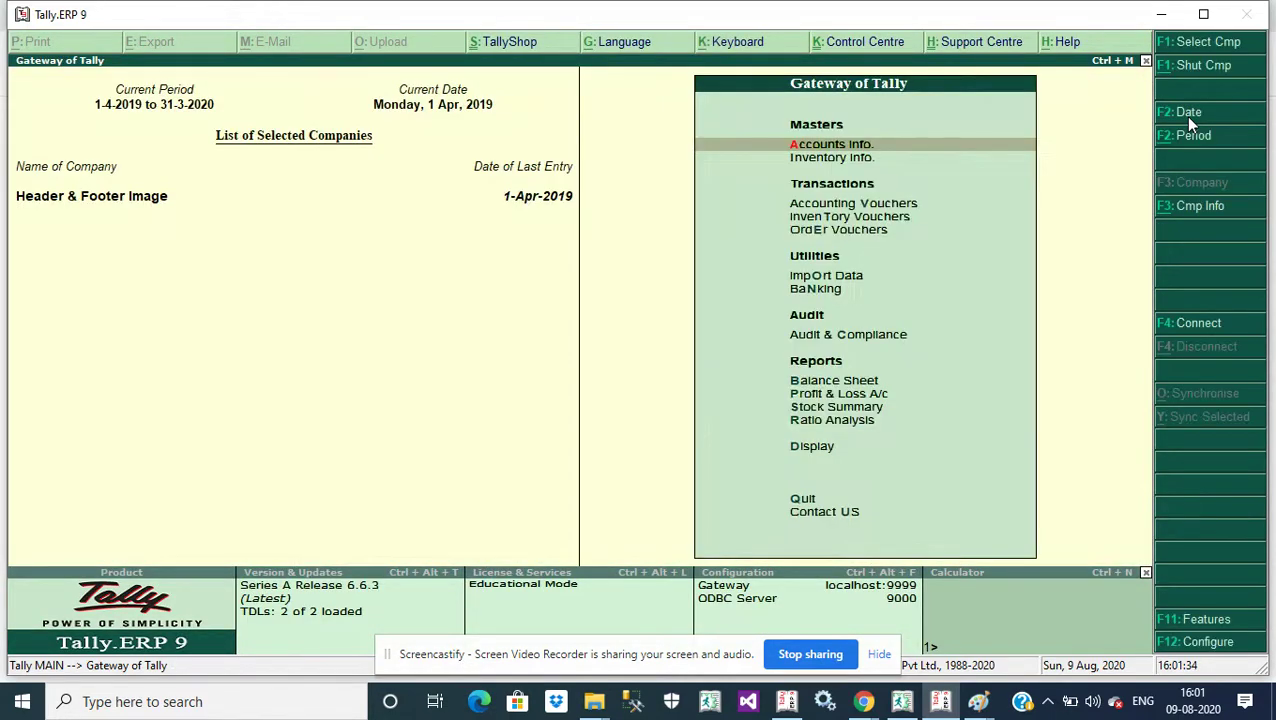
- Accept the company's add-on features with Enable Header & Footer Image in Default formats set to Yes
left_click(1204, 628)
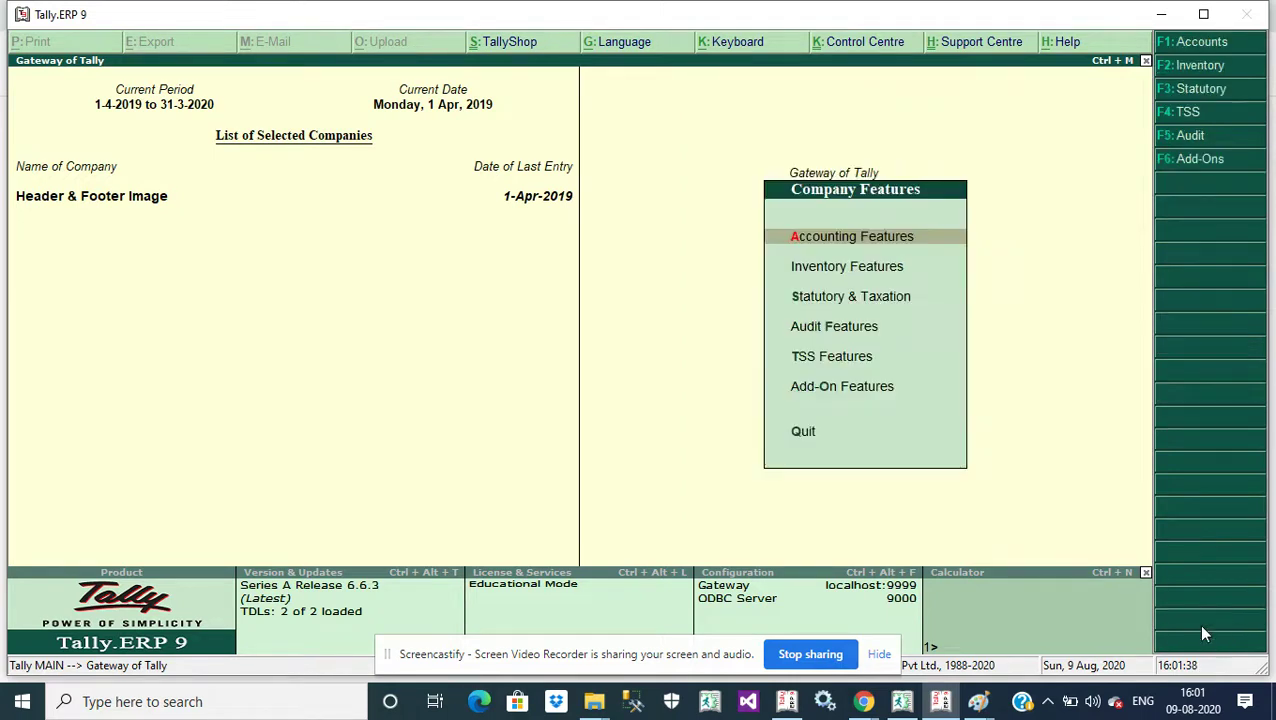
key("Down")
key("Down")
key("Down")
key("Down")
key("Down")
key("Return")
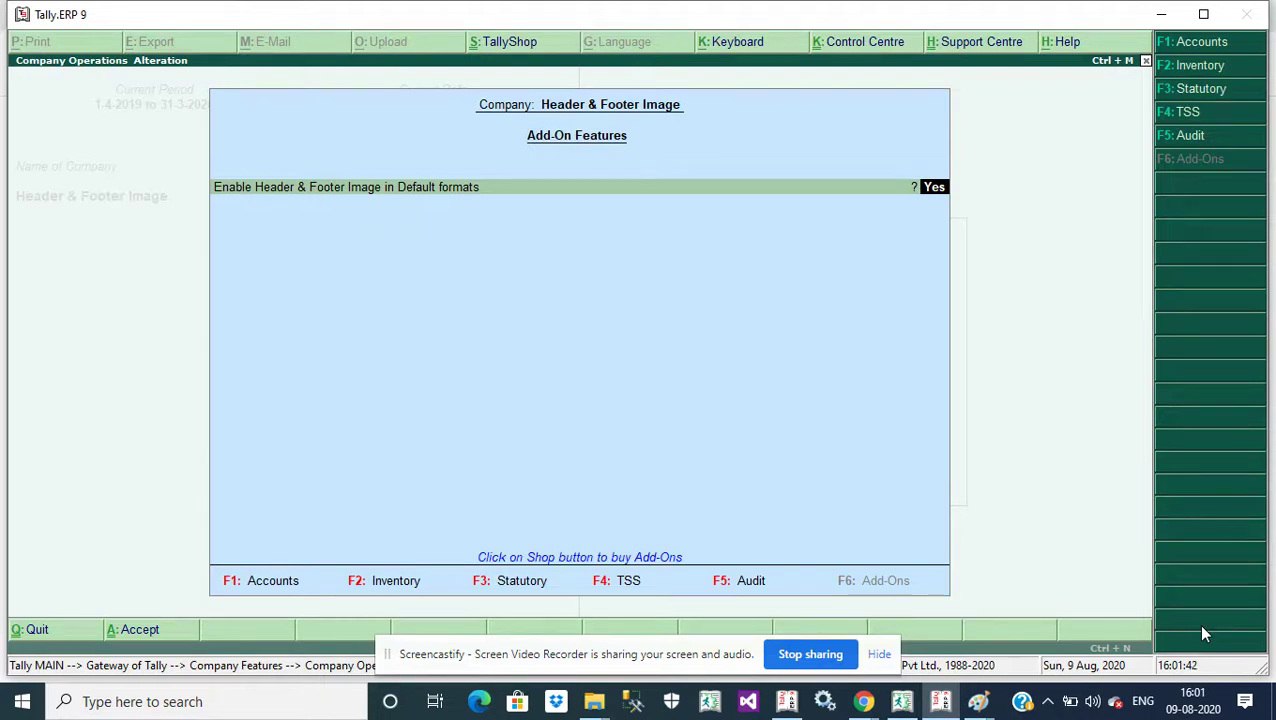
key("Return")
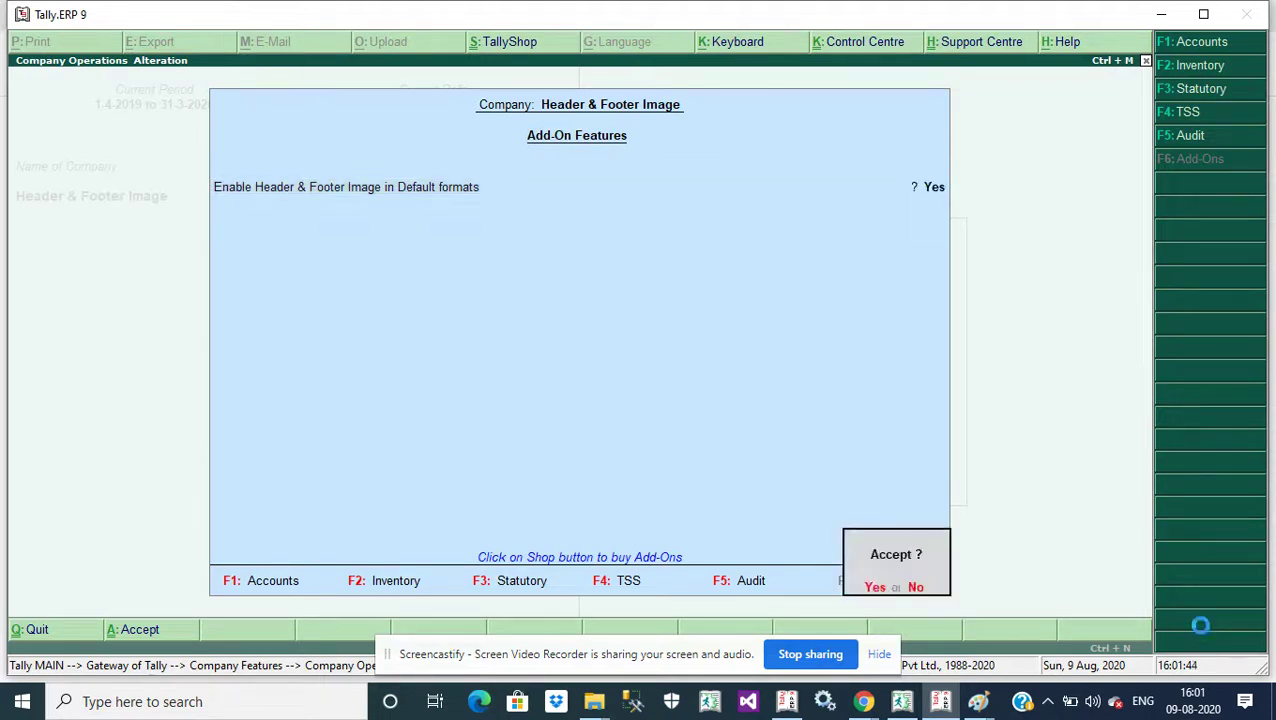
key("Return")
key("Escape")
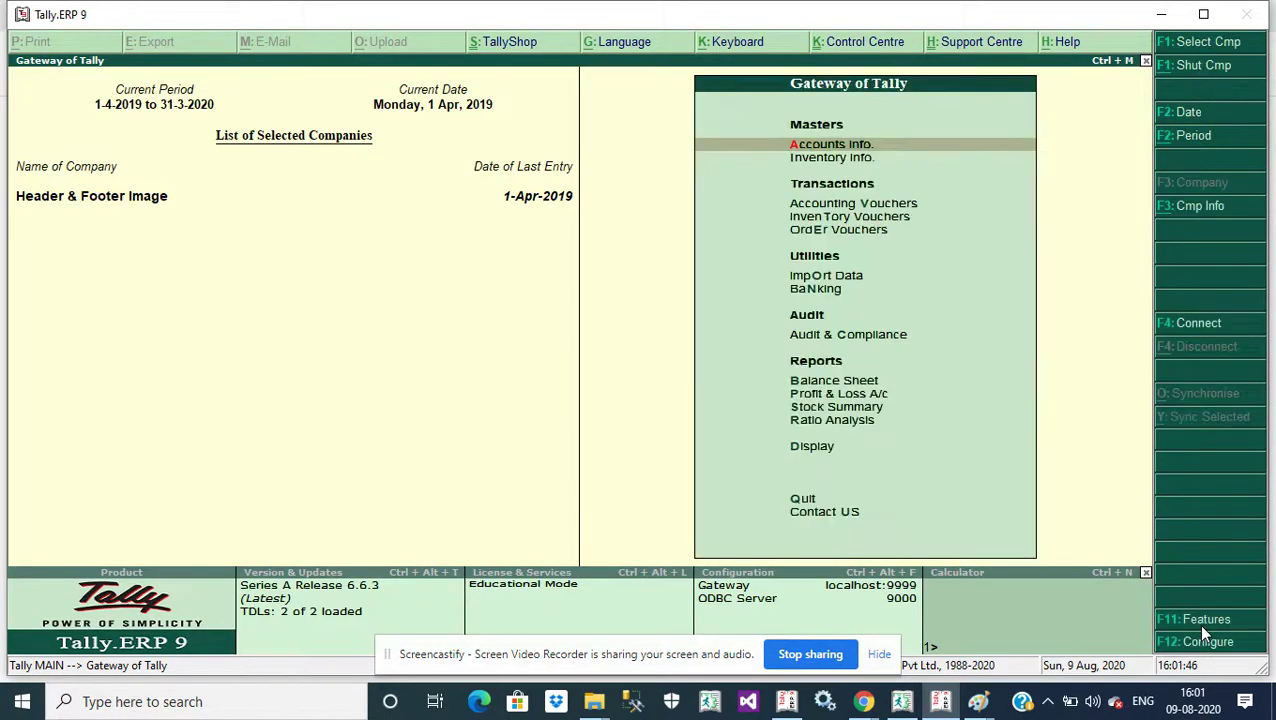
key("Escape")
key("n")
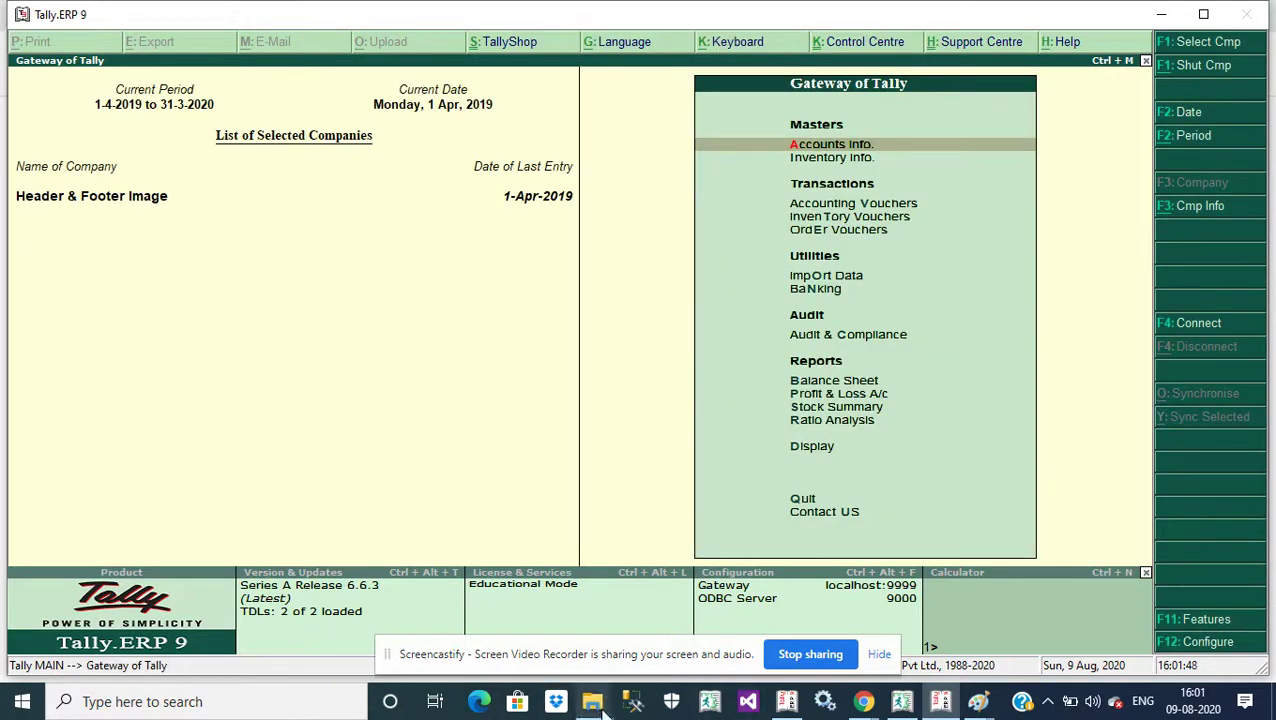
- View the Header.jpg and Footer.jpg images in the Header Footer Image folder, and return to Tally.ERP 9
mouse_move(594, 701)
left_click(548, 629)
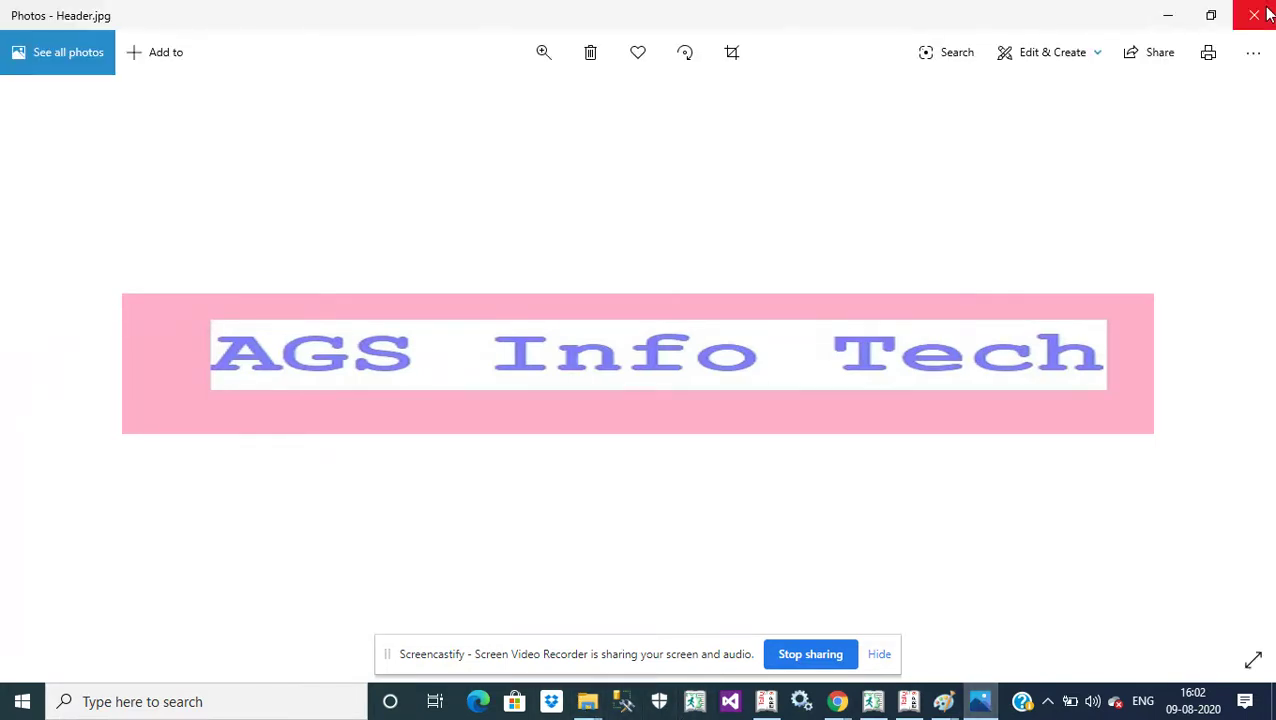
left_click(1268, 12)
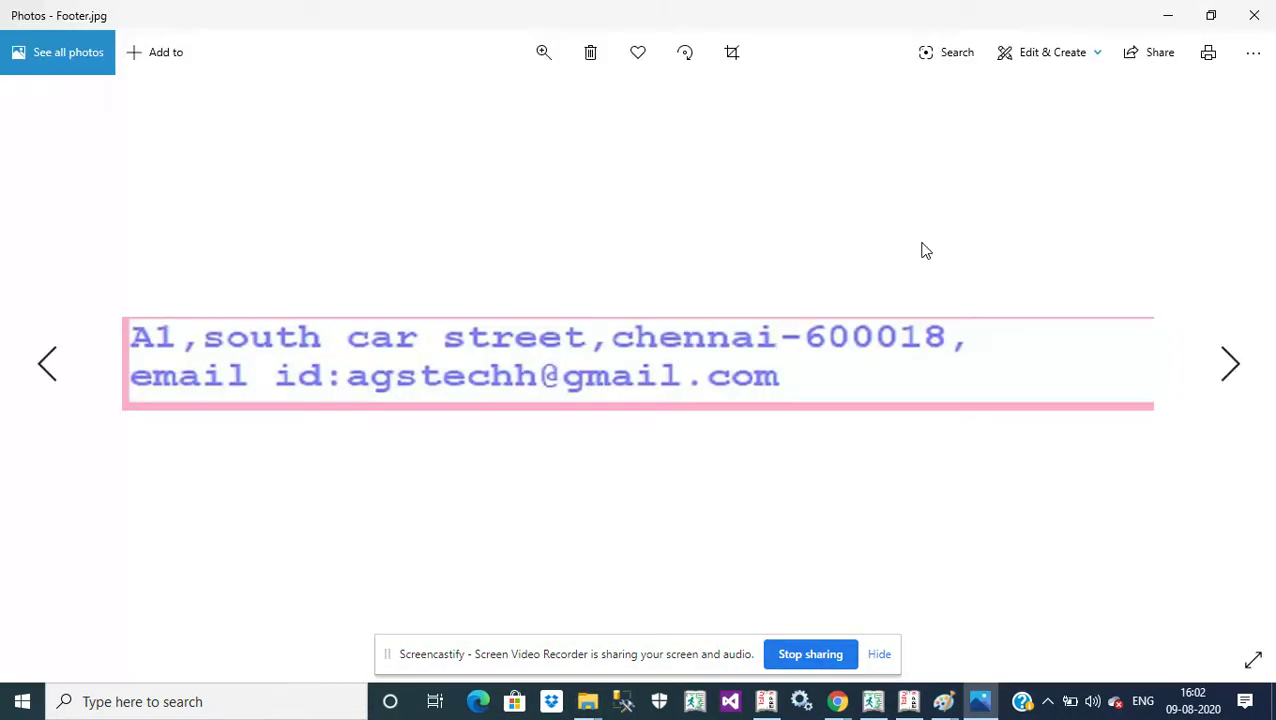
left_click(1254, 16)
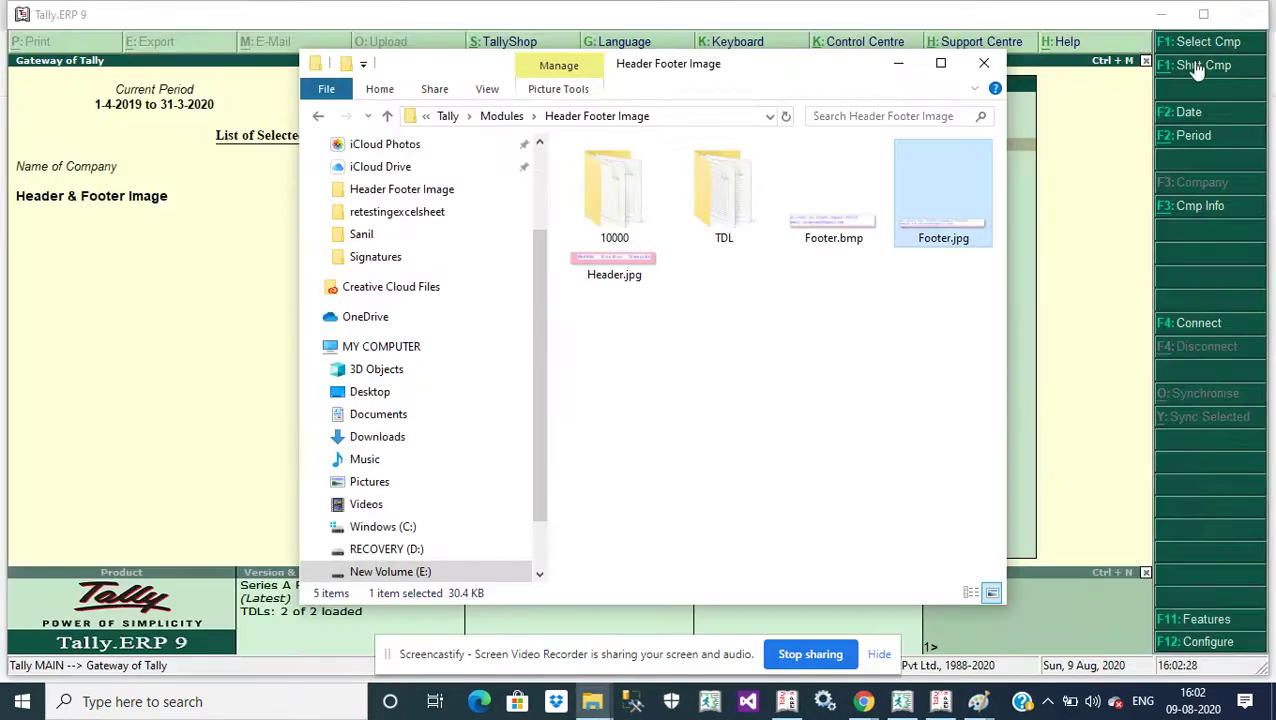
left_click(288, 338)
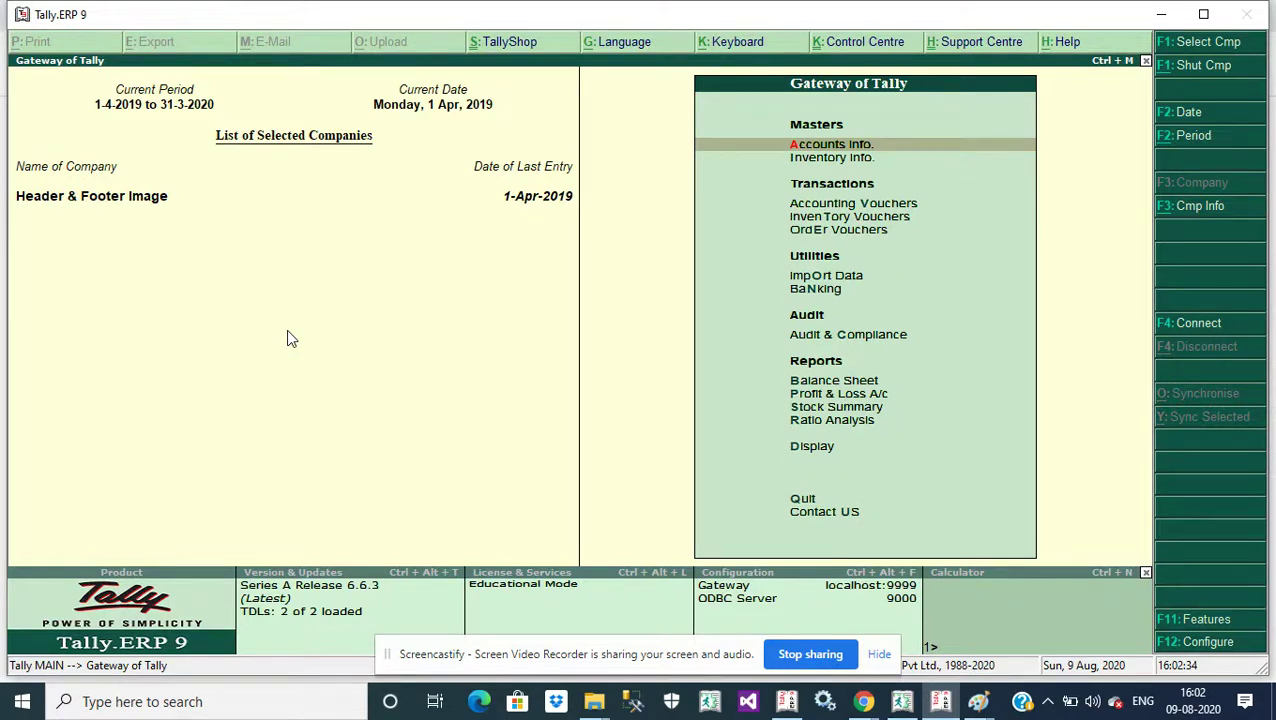
- Open the Sales voucher type for alteration
key("Return")
key("v")
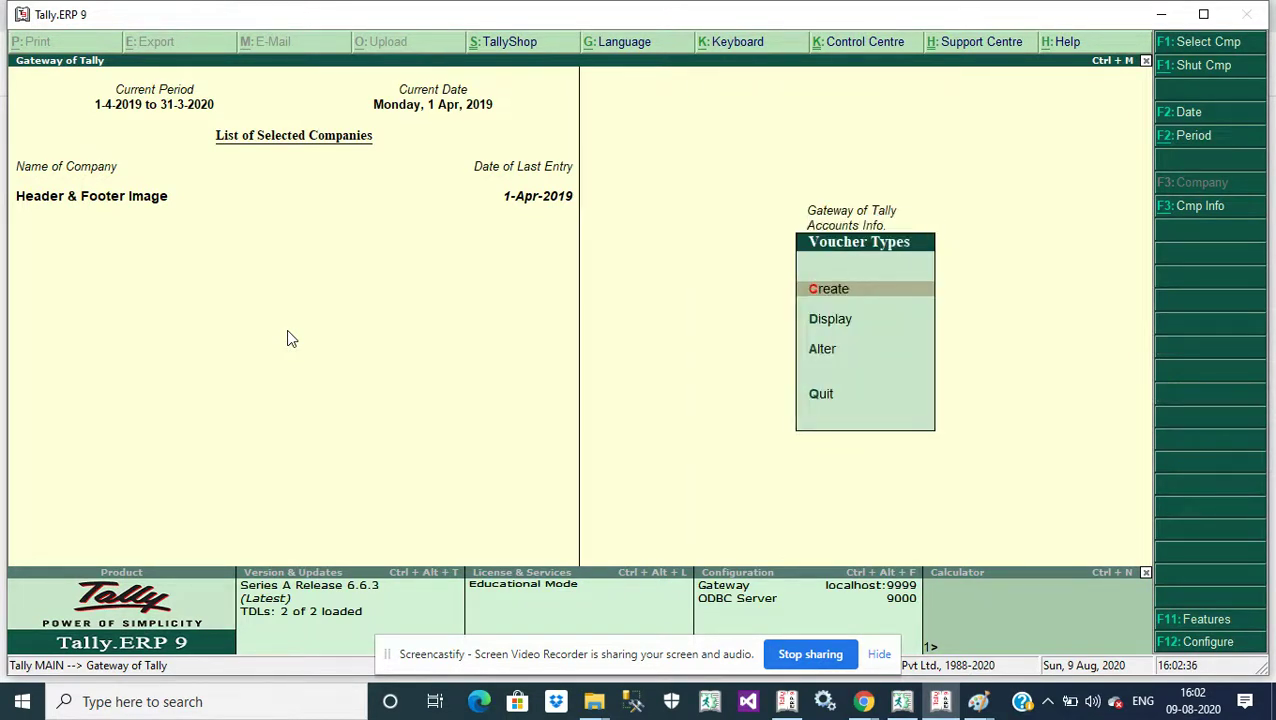
type("asal")
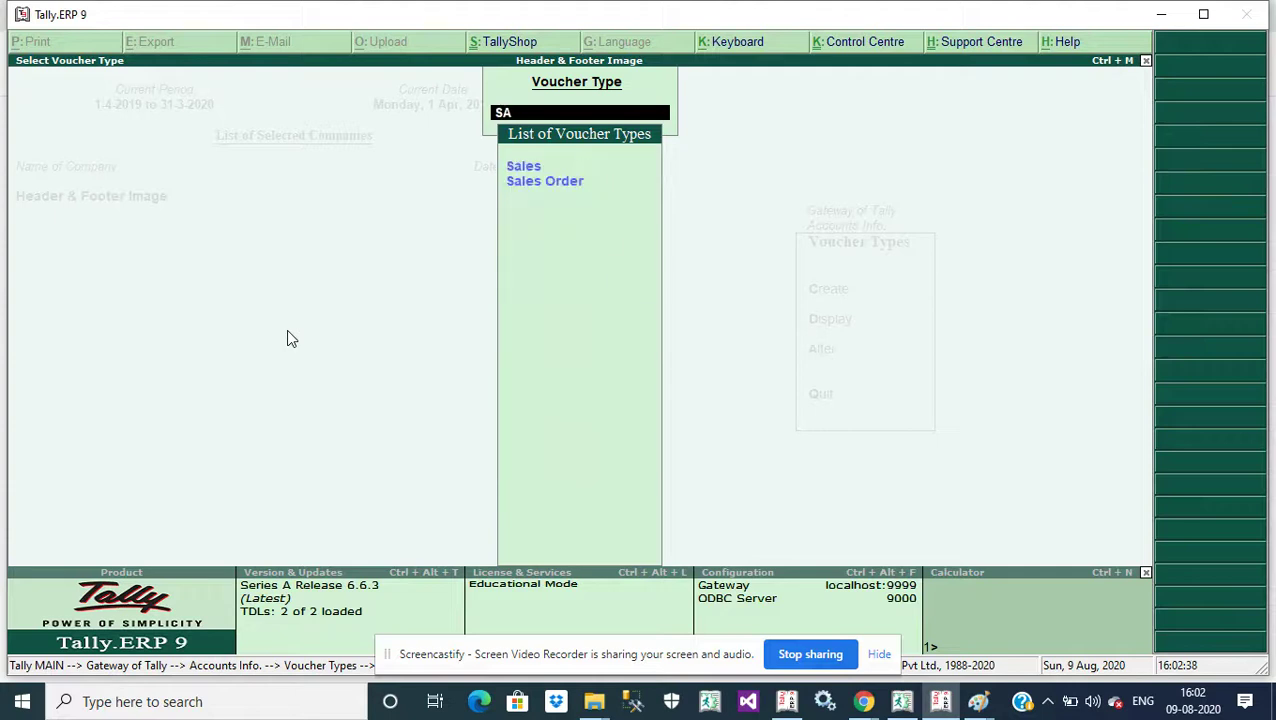
key("Return")
key("Return")
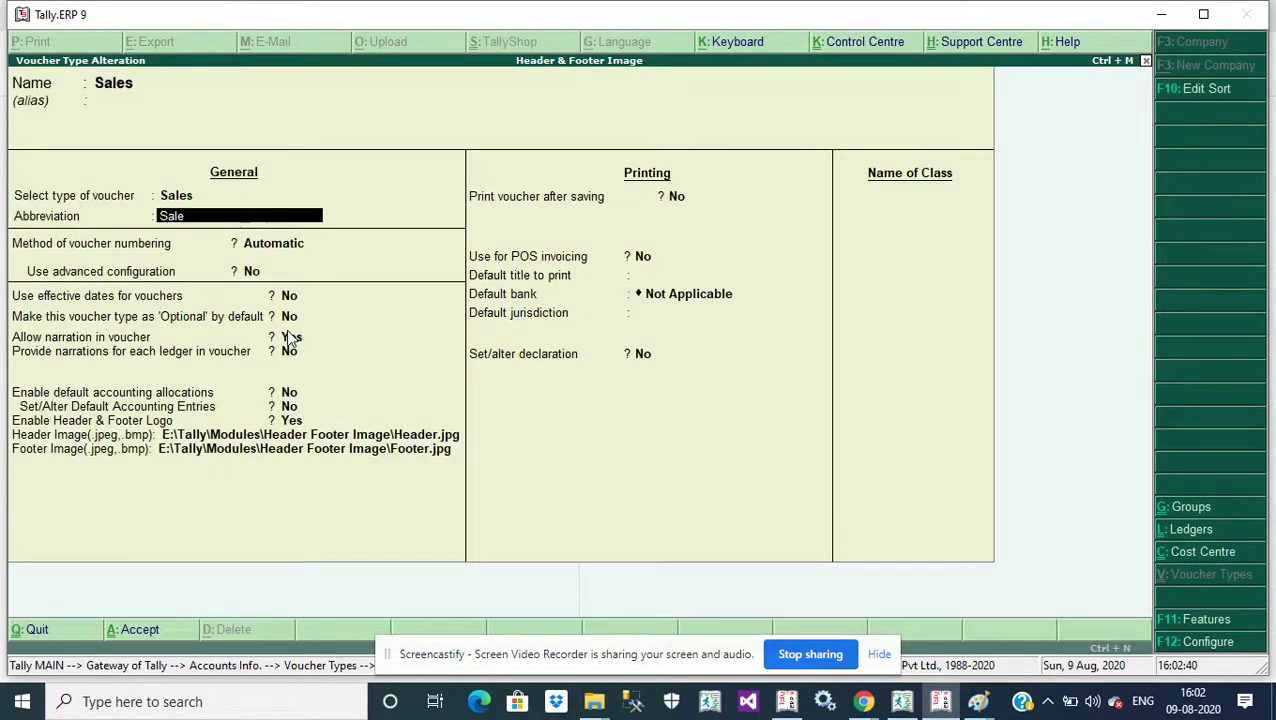
- Keep Enable Header & Footer Logo at Yes for Sales, with Header.jpg and Footer.jpg from E:\Tally\Modules\Header Footer Image as its images
key("Return")
key("Return")
key("Return")
key("Return")
key("Return")
key("Return")
key("Return")
key("Return")
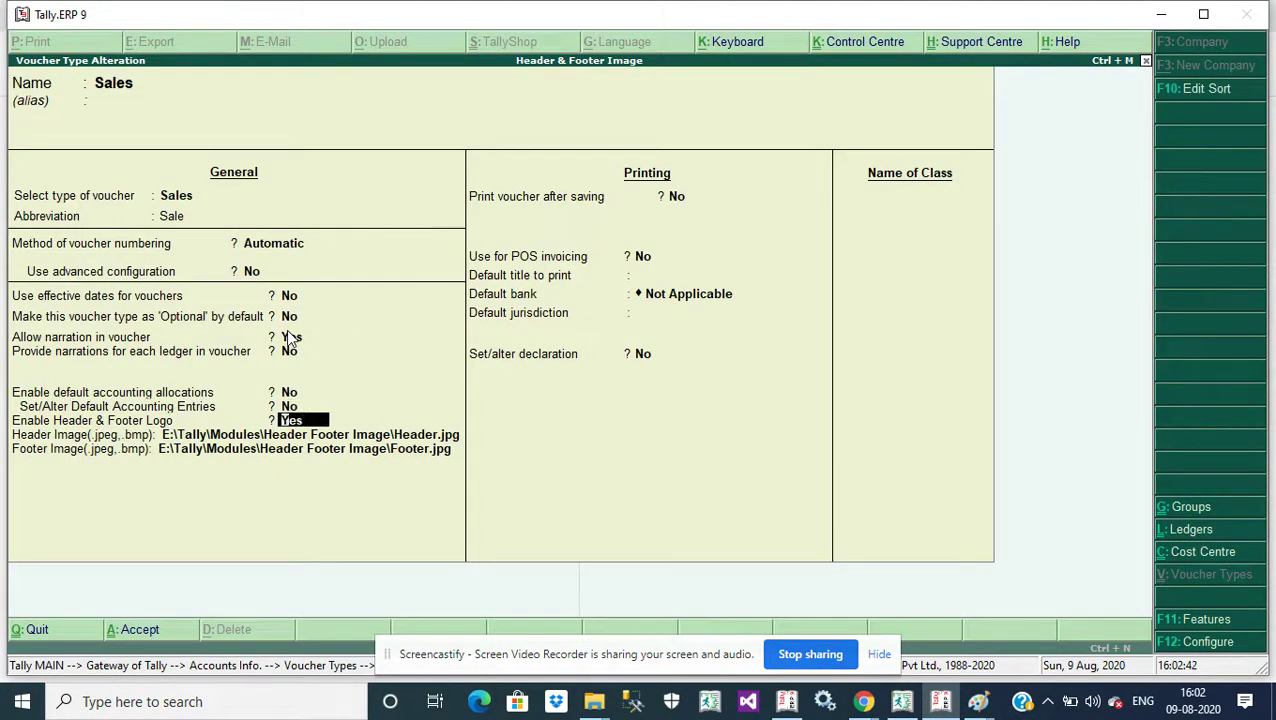
key("Return")
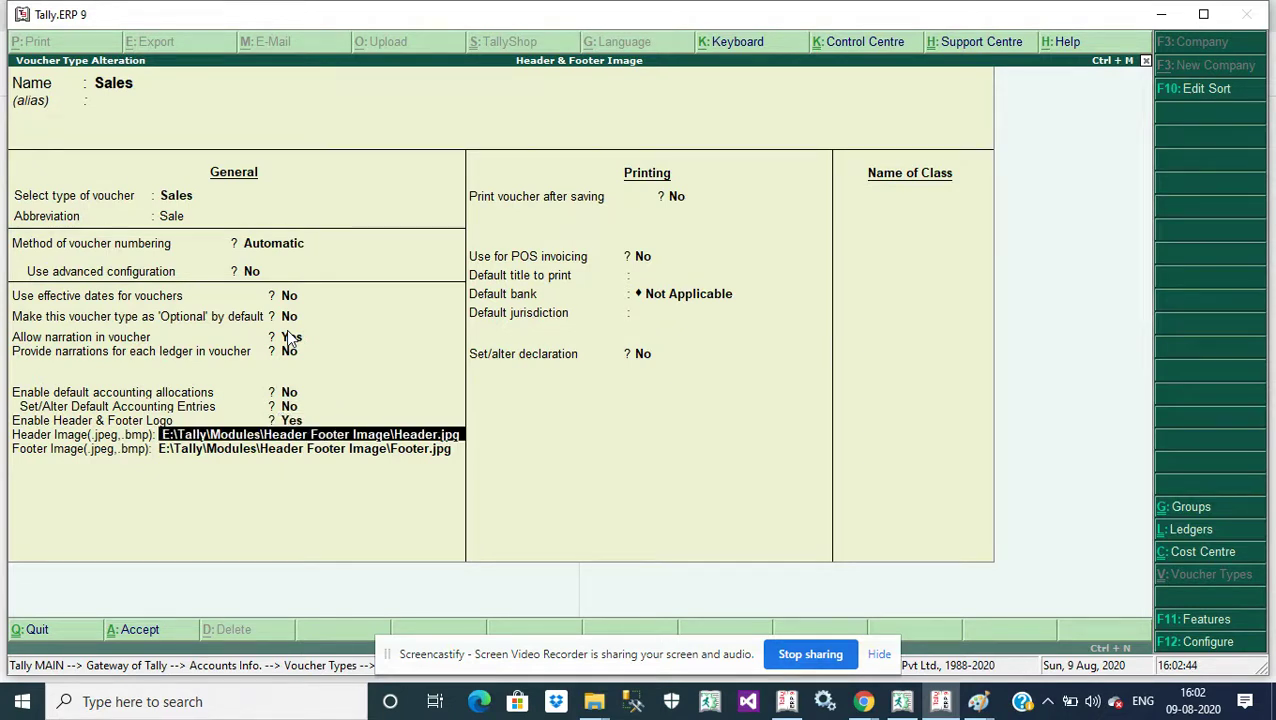
key("Return")
key("Return")
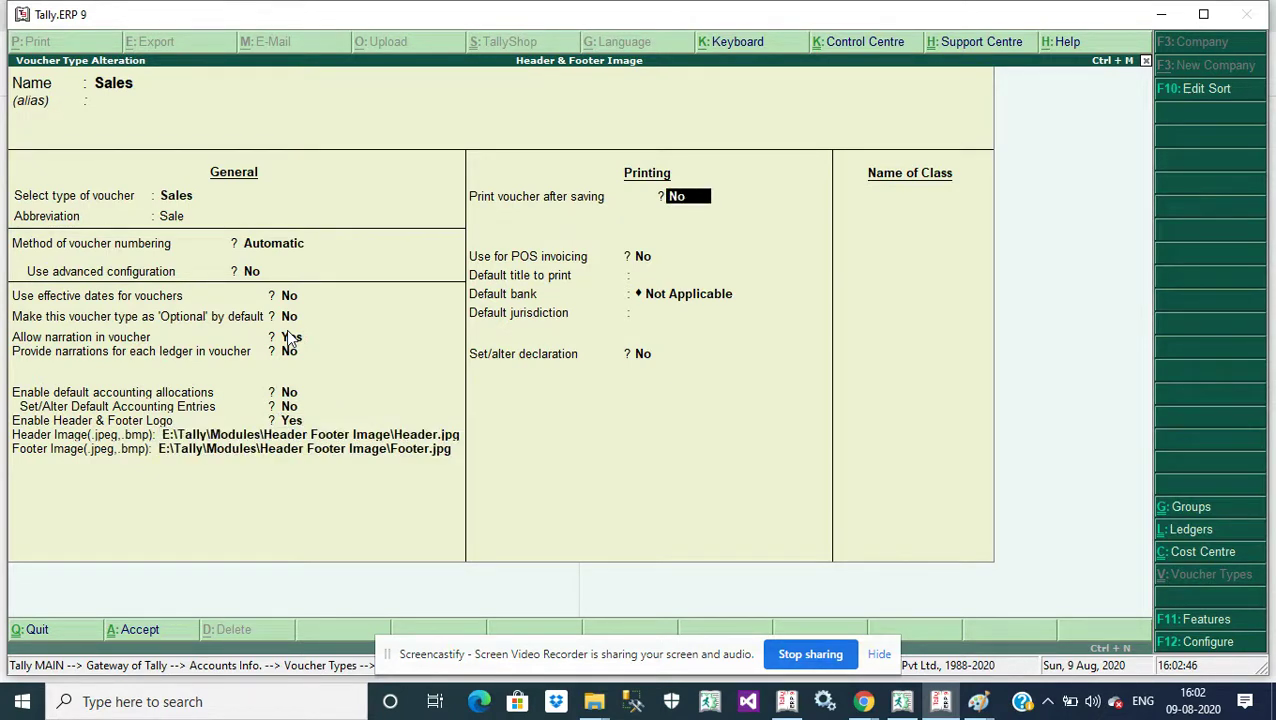
key("BackSpace")
key("BackSpace")
key("Return")
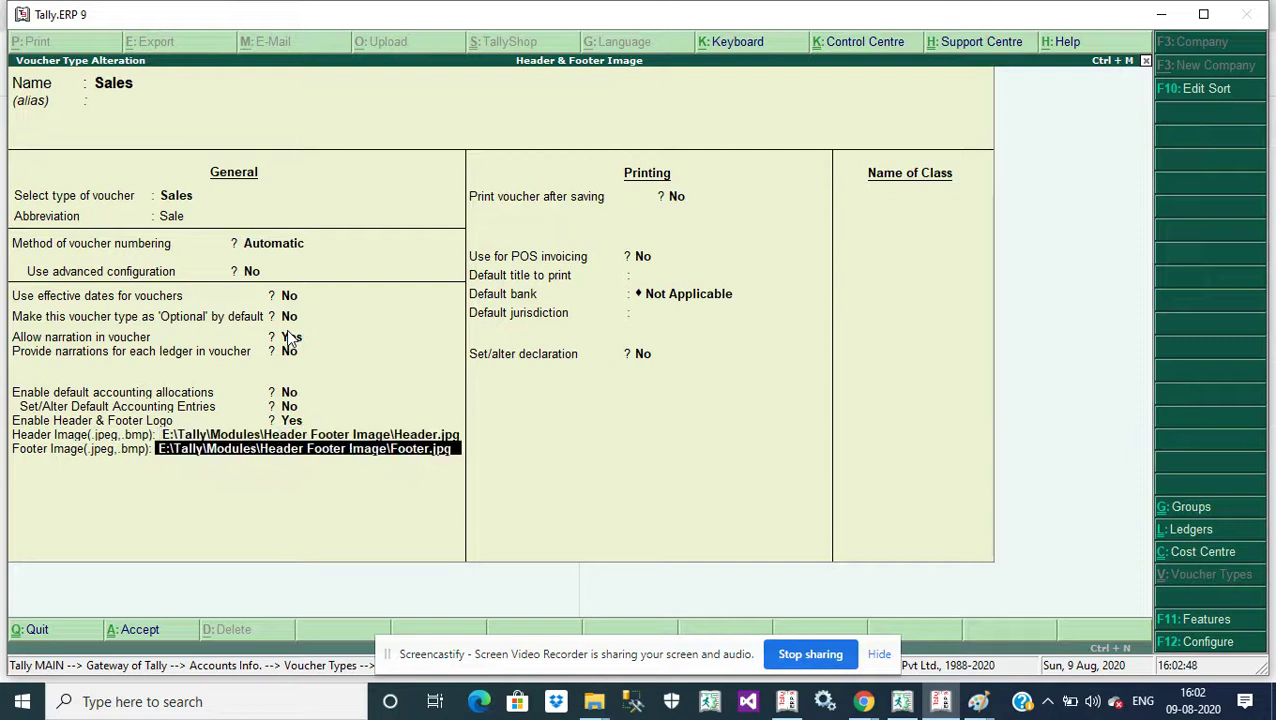
- Accept the Sales voucher type alteration and return to the Gateway of Tally
key("Return")
key("Return")
key("Return")
key("Return")
key("Return")
key("Return")
key("Return")
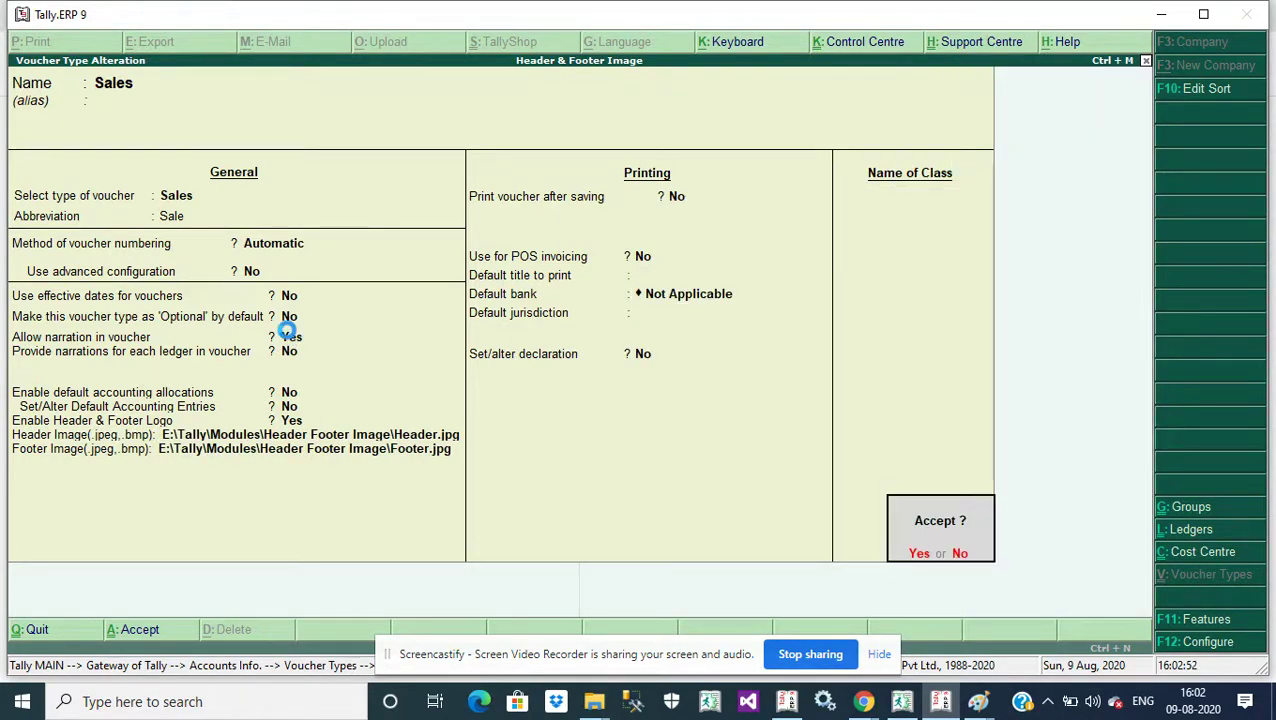
key("Return")
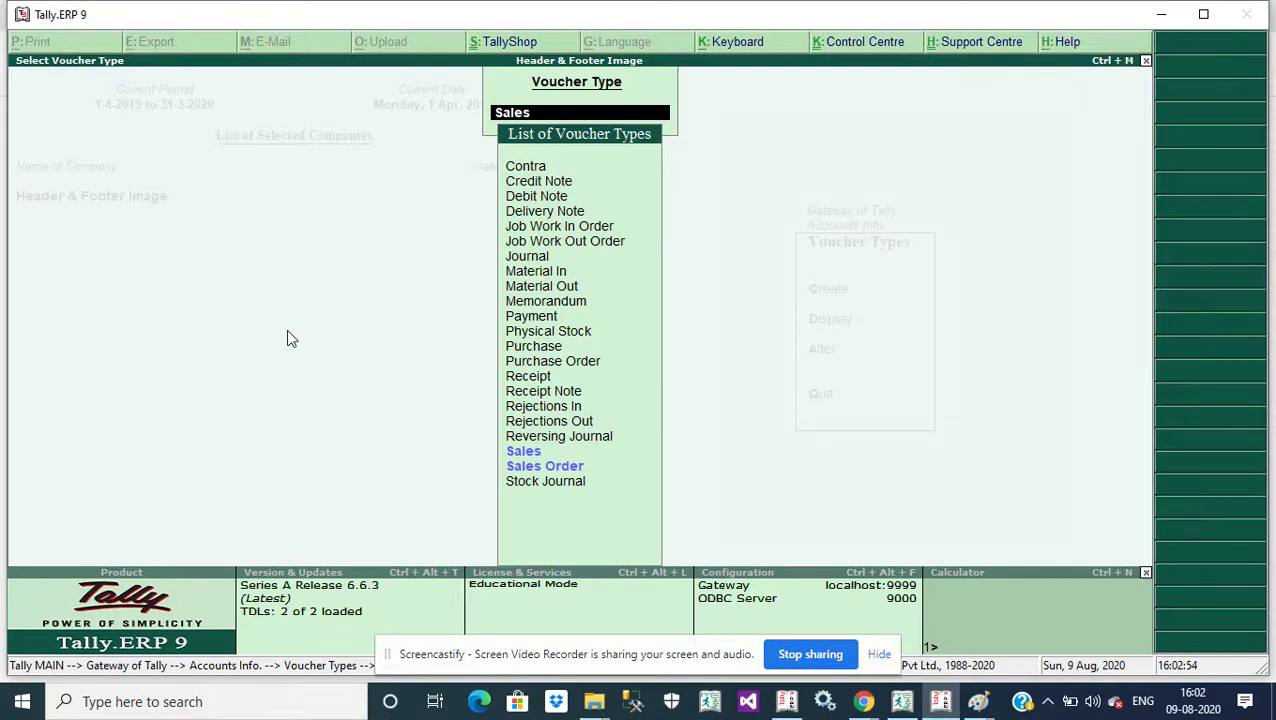
key("Escape")
key("Escape")
key("Escape")
key("Escape")
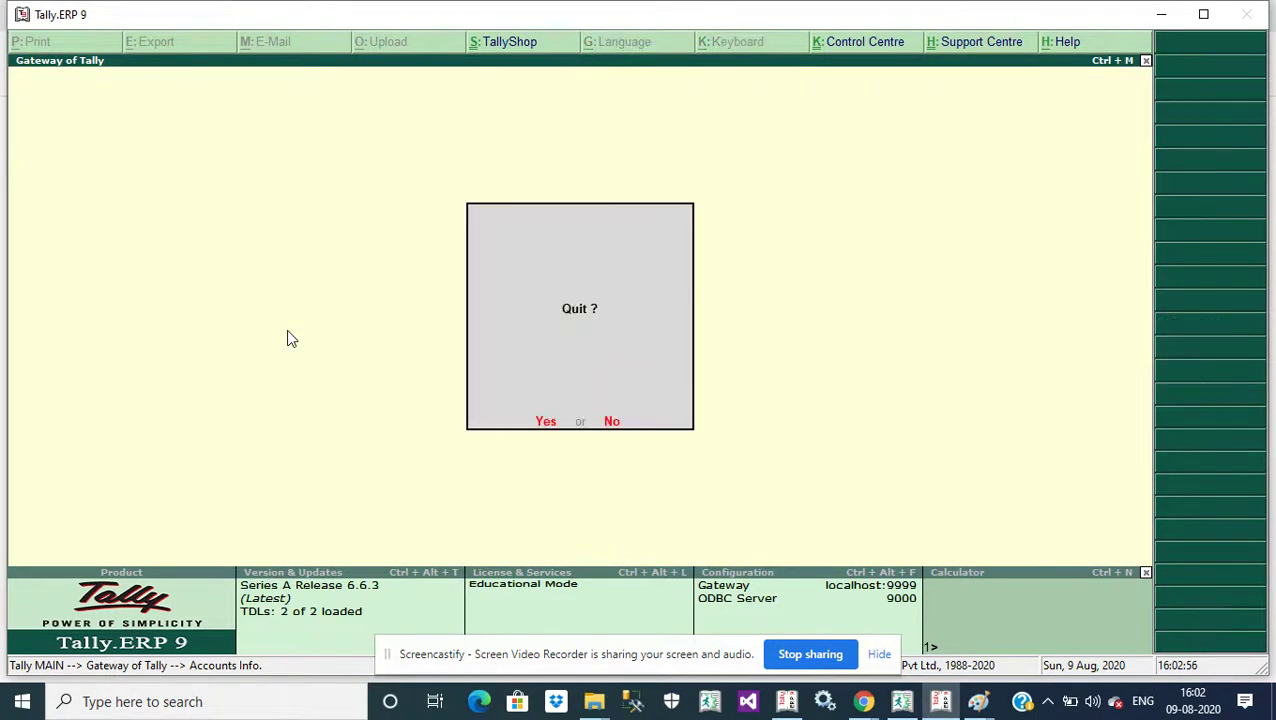
key("Escape")
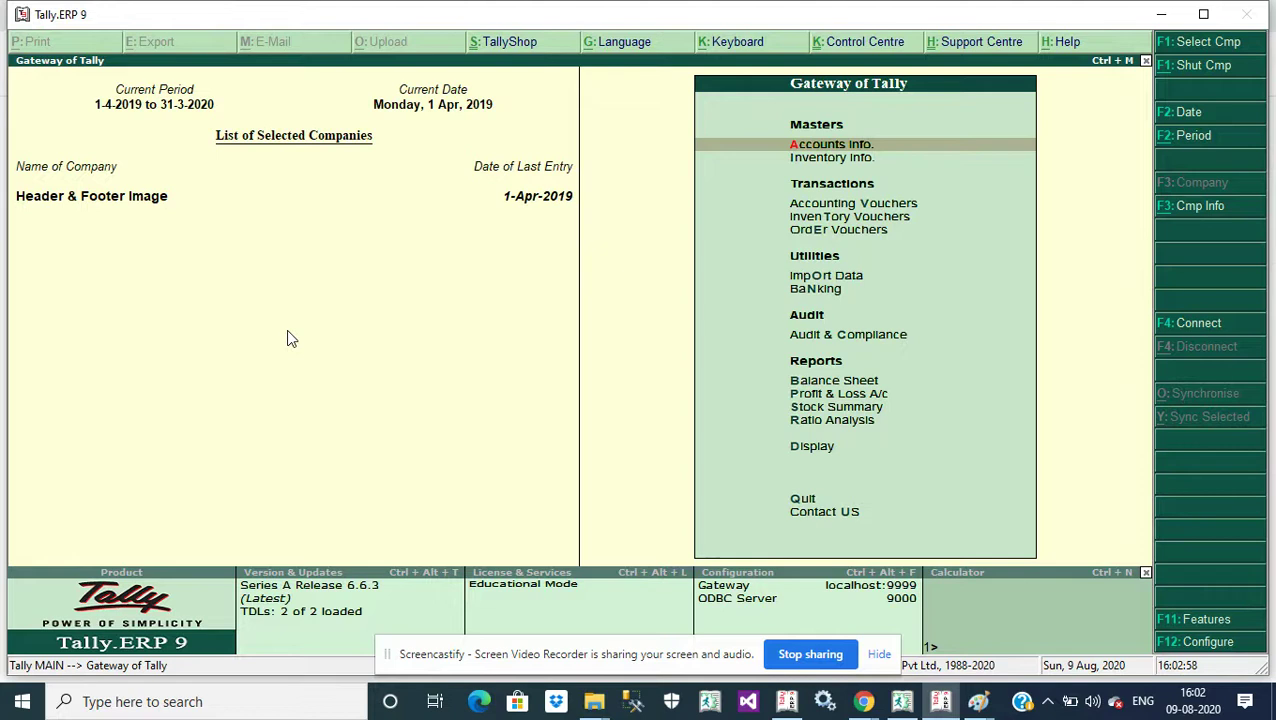
- Open Sales voucher no. 1 from the Day Book
key("d")
key("d")
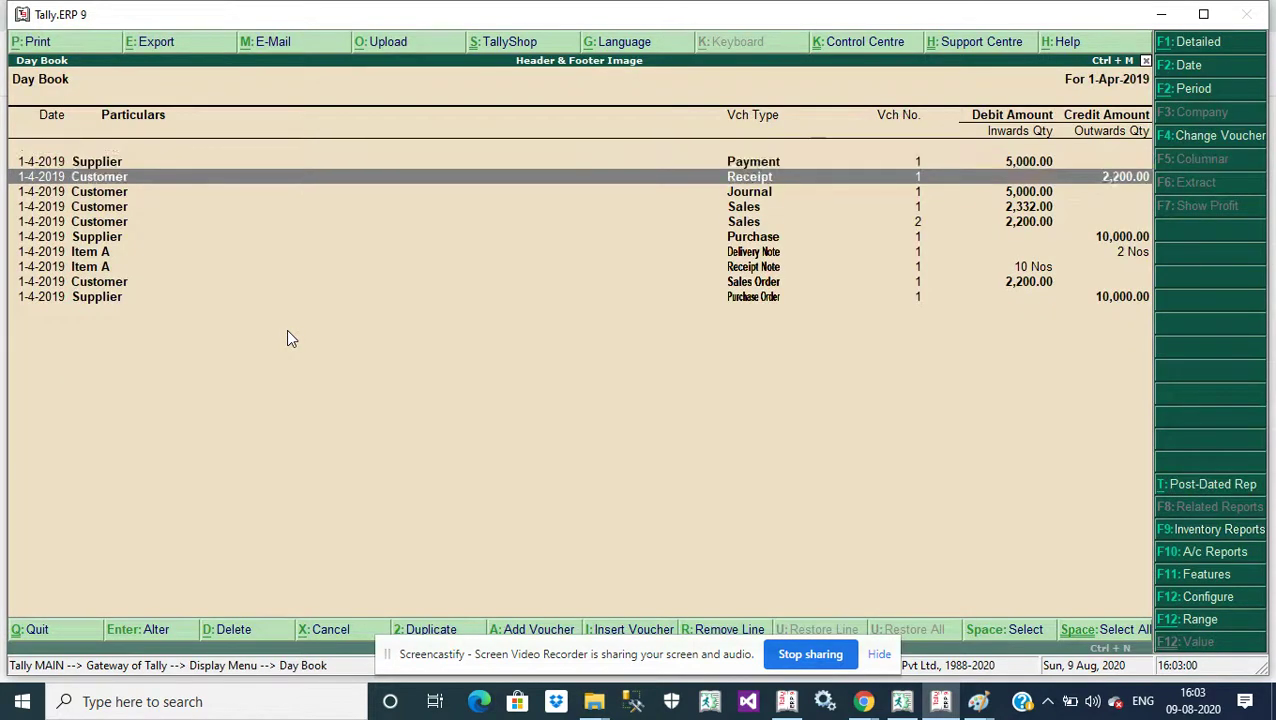
key("Down")
key("Down")
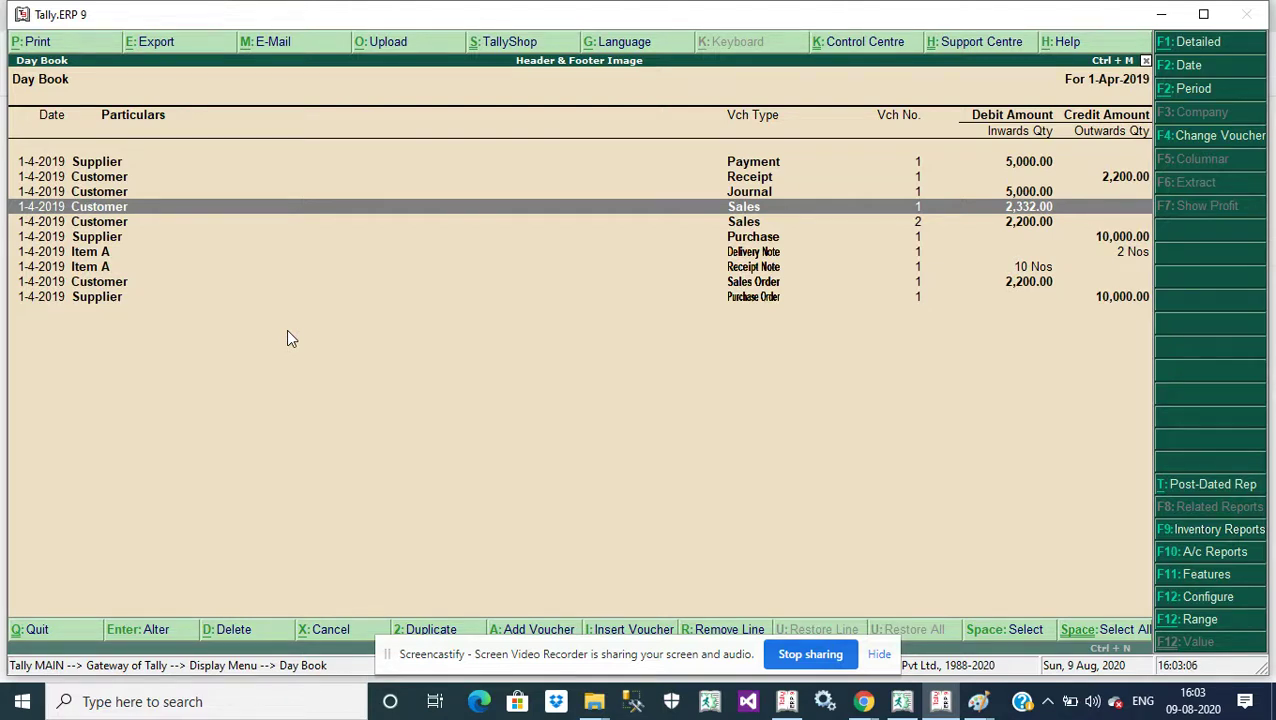
key("Return")
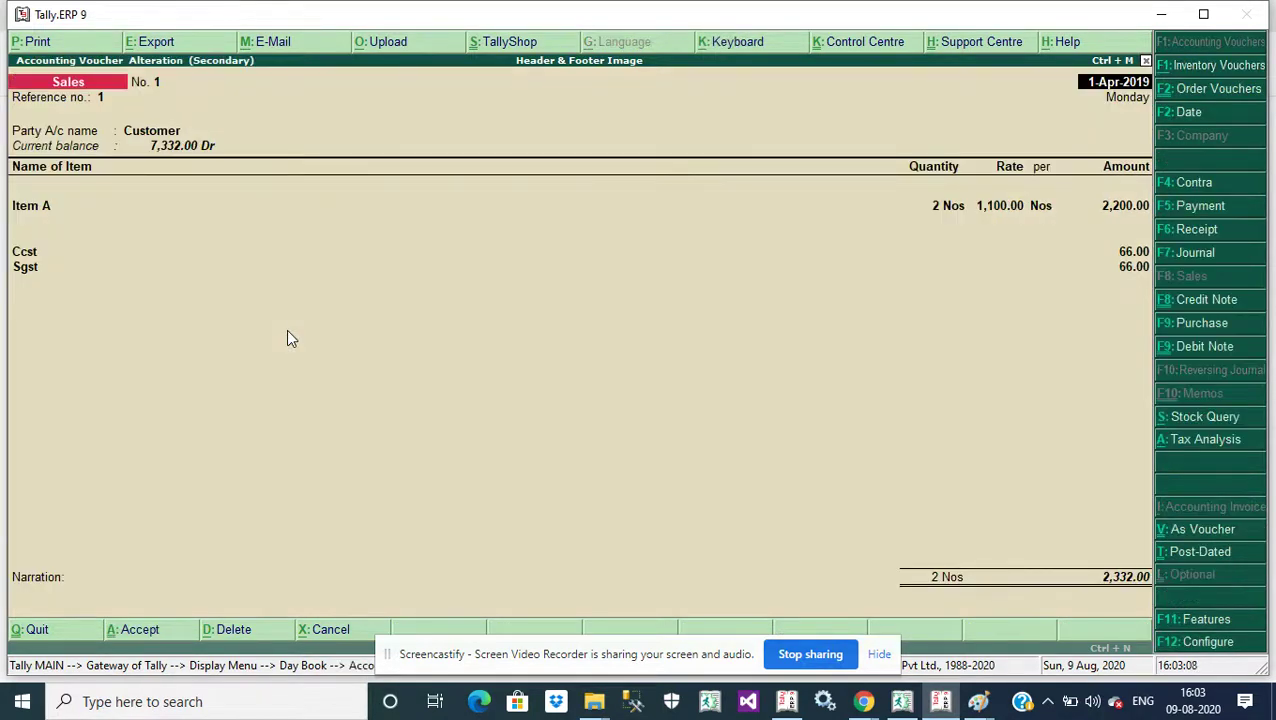
- Show the voucher's Tax Invoice in a zoomed print preview and examine its page layout and header image
key("alt+p")
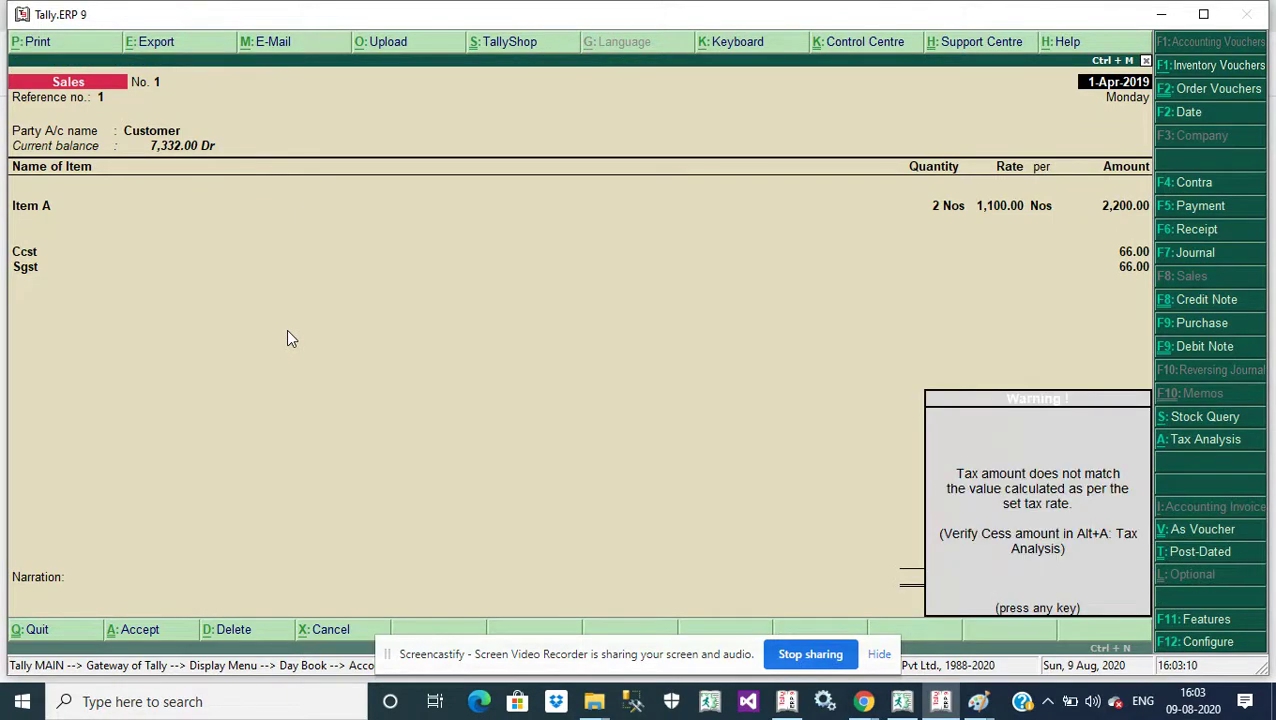
key("Return")
key("Return")
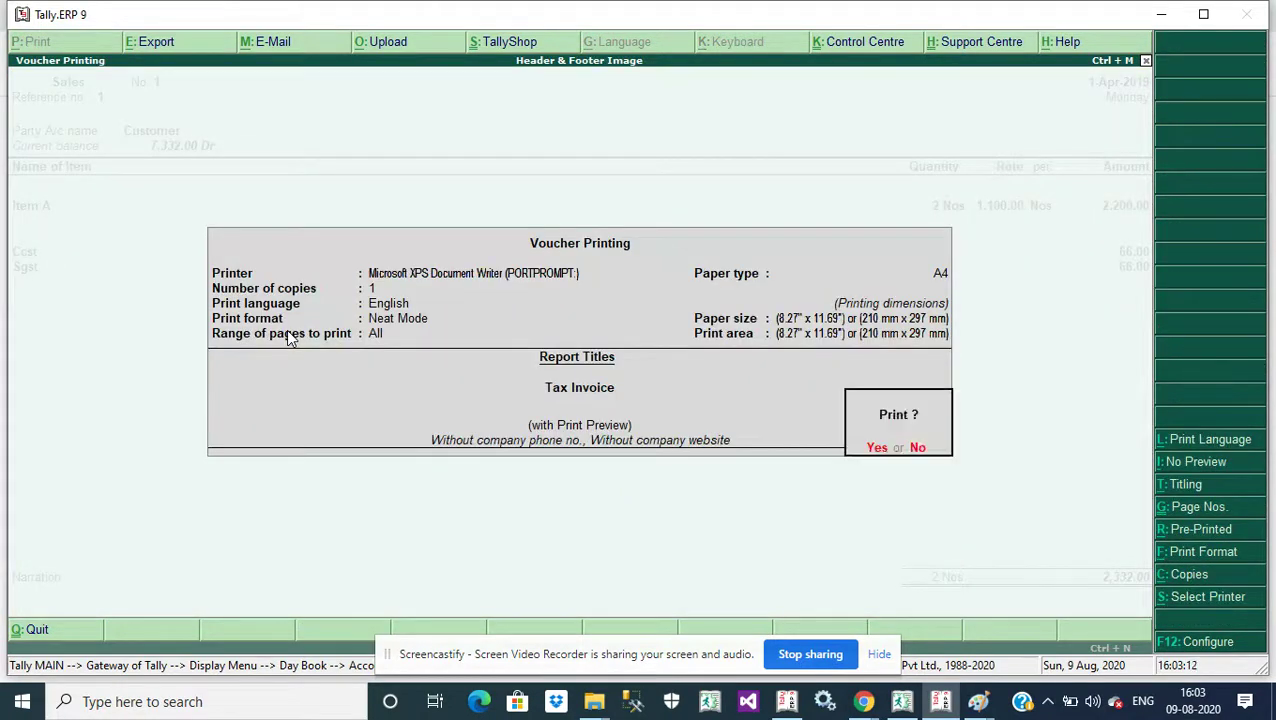
key("Return")
key("alt+z")
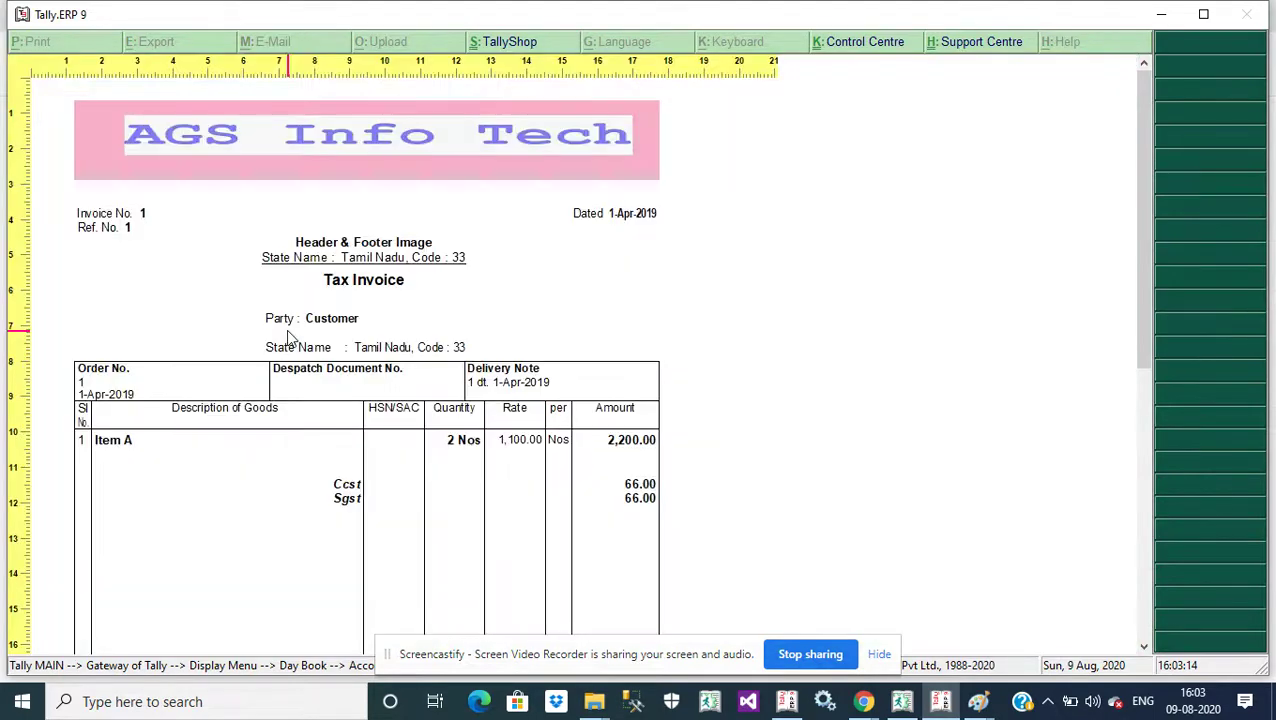
scroll(287, 338, "down", 8)
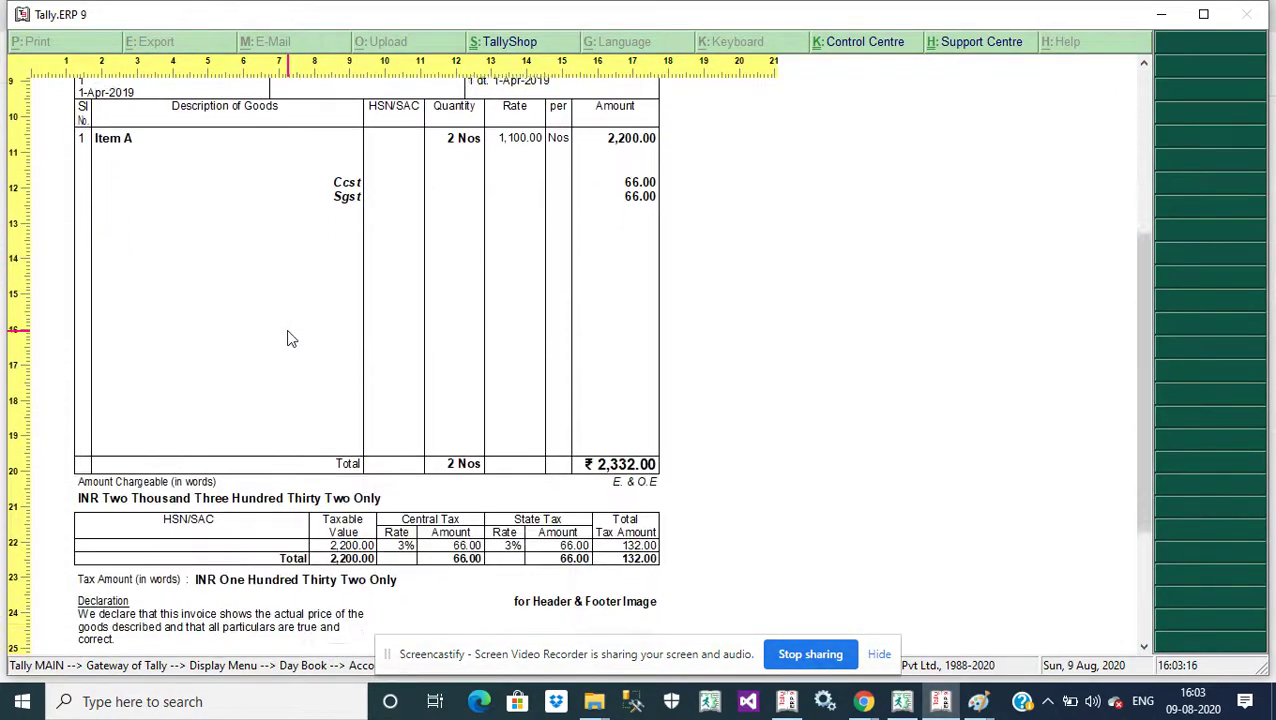
scroll(287, 338, "up", 8)
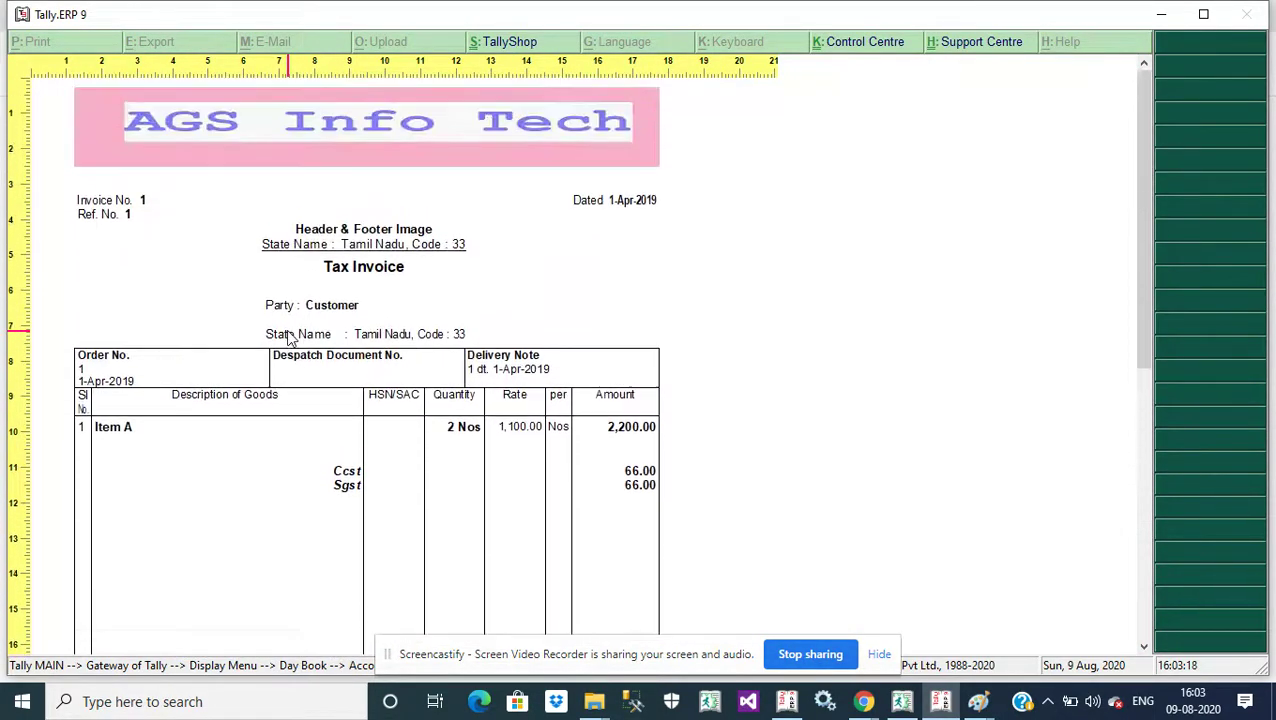
- Examine the header and footer images on the simple-format Tax Invoice and close its print preview
scroll(287, 338, "up", 1)
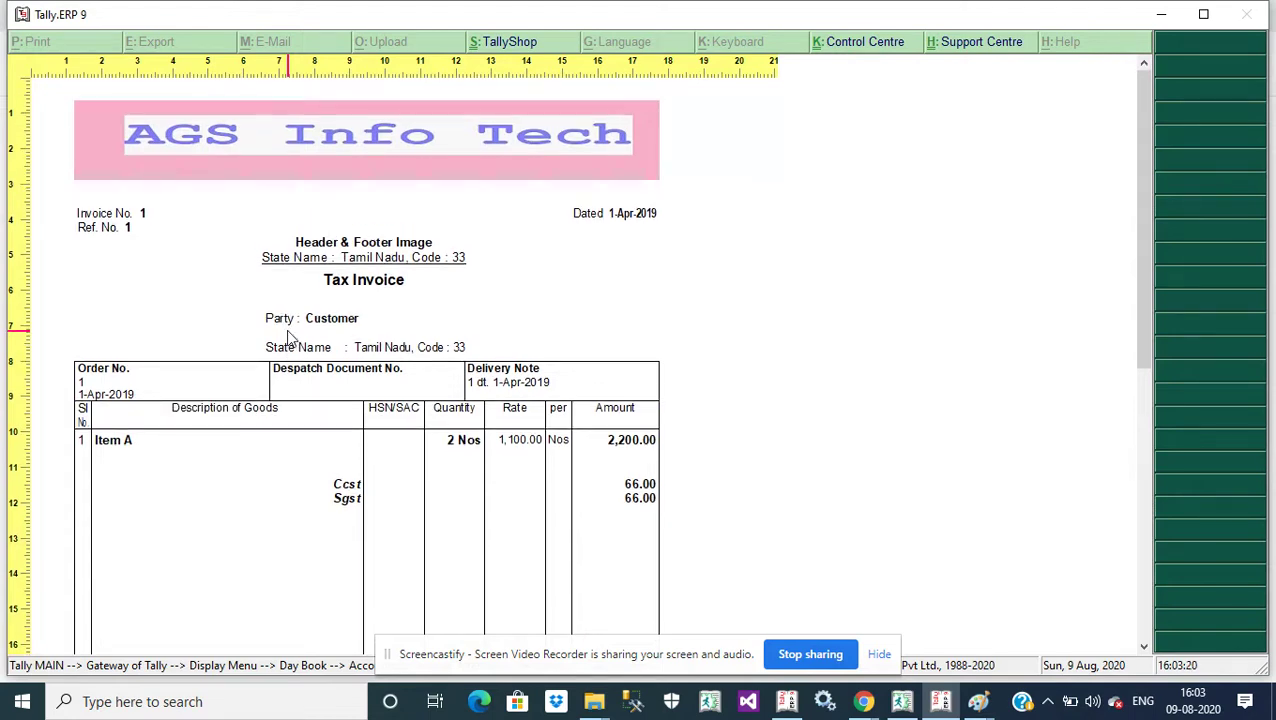
scroll(287, 338, "down", 5)
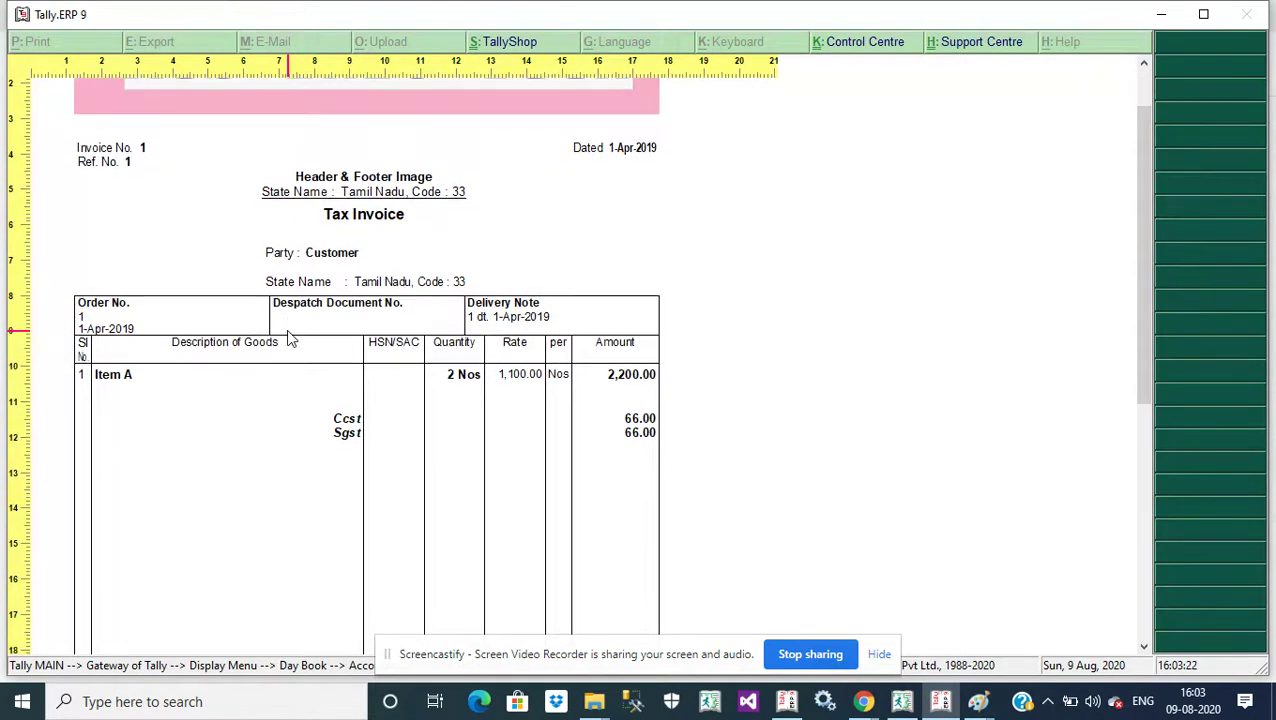
scroll(287, 338, "down", 10)
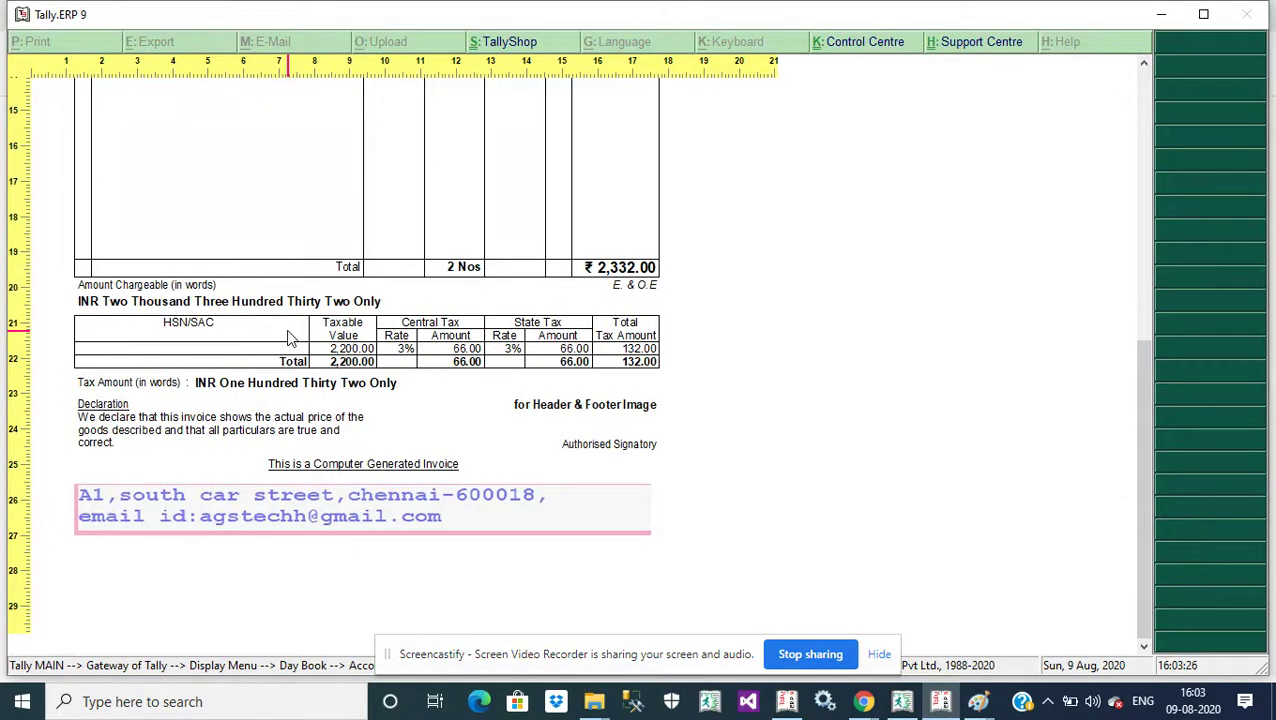
scroll(287, 338, "up", 15)
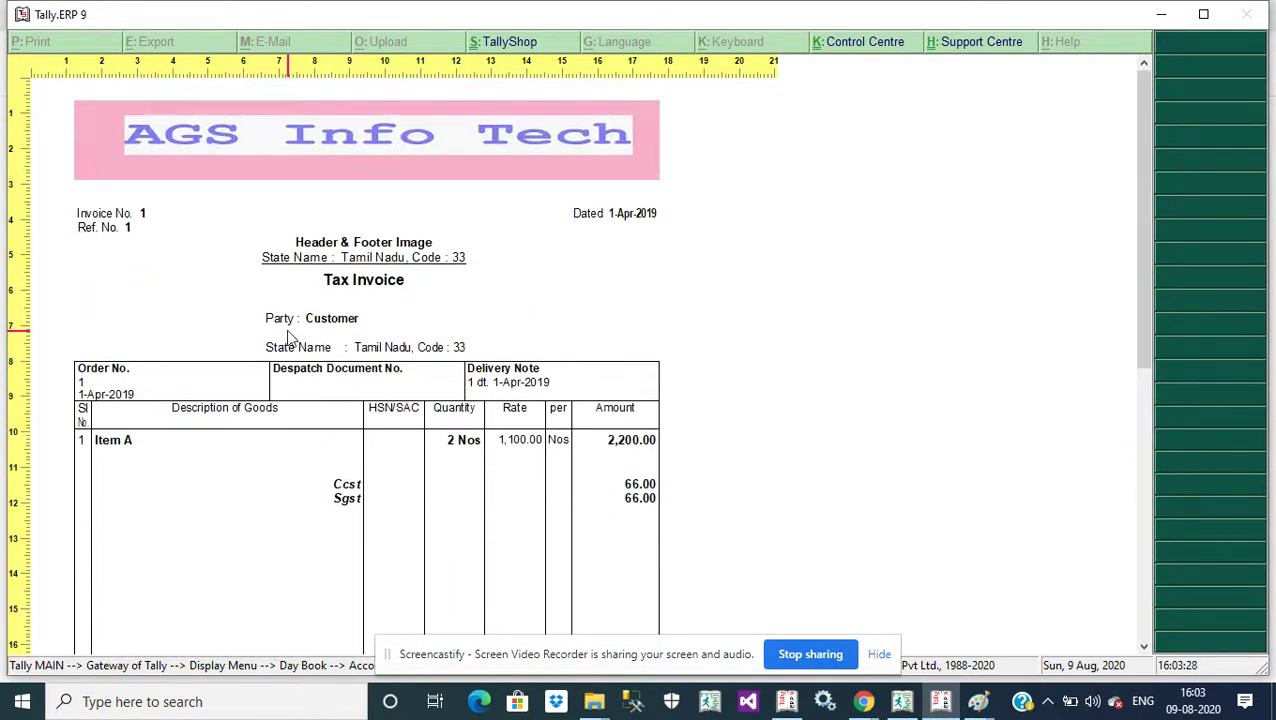
scroll(287, 338, "down", 3)
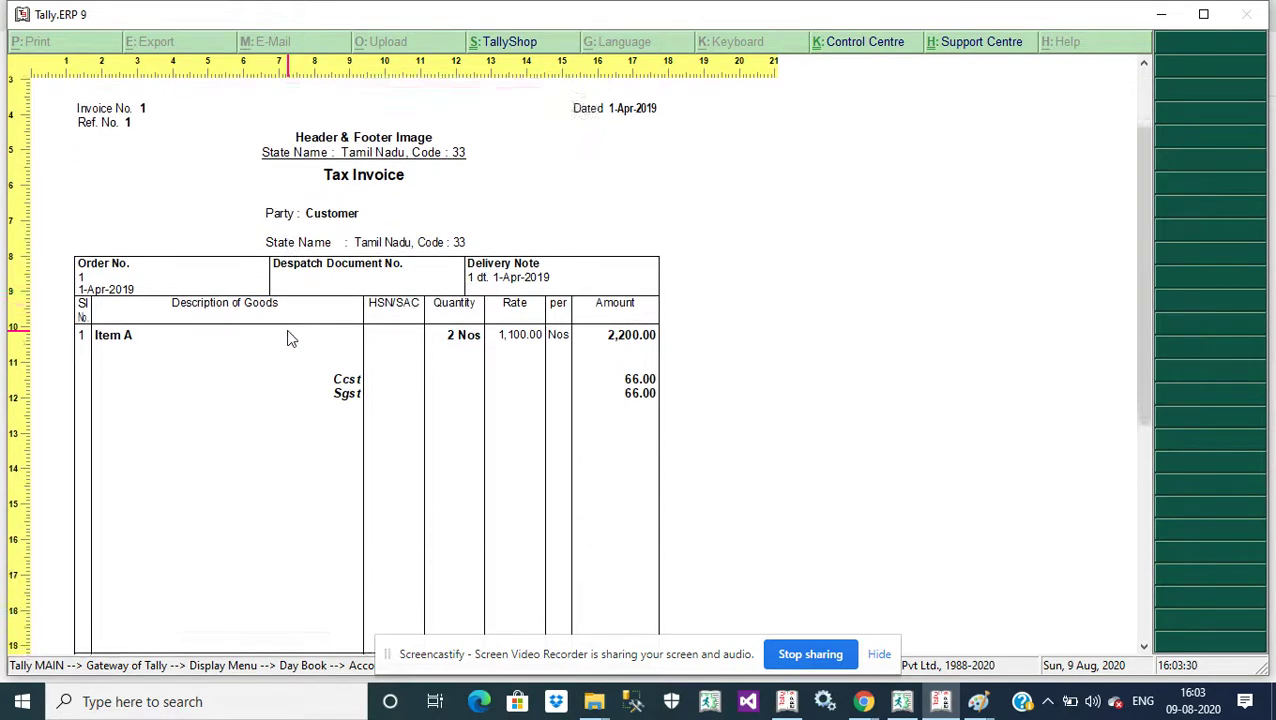
scroll(287, 338, "down", 11)
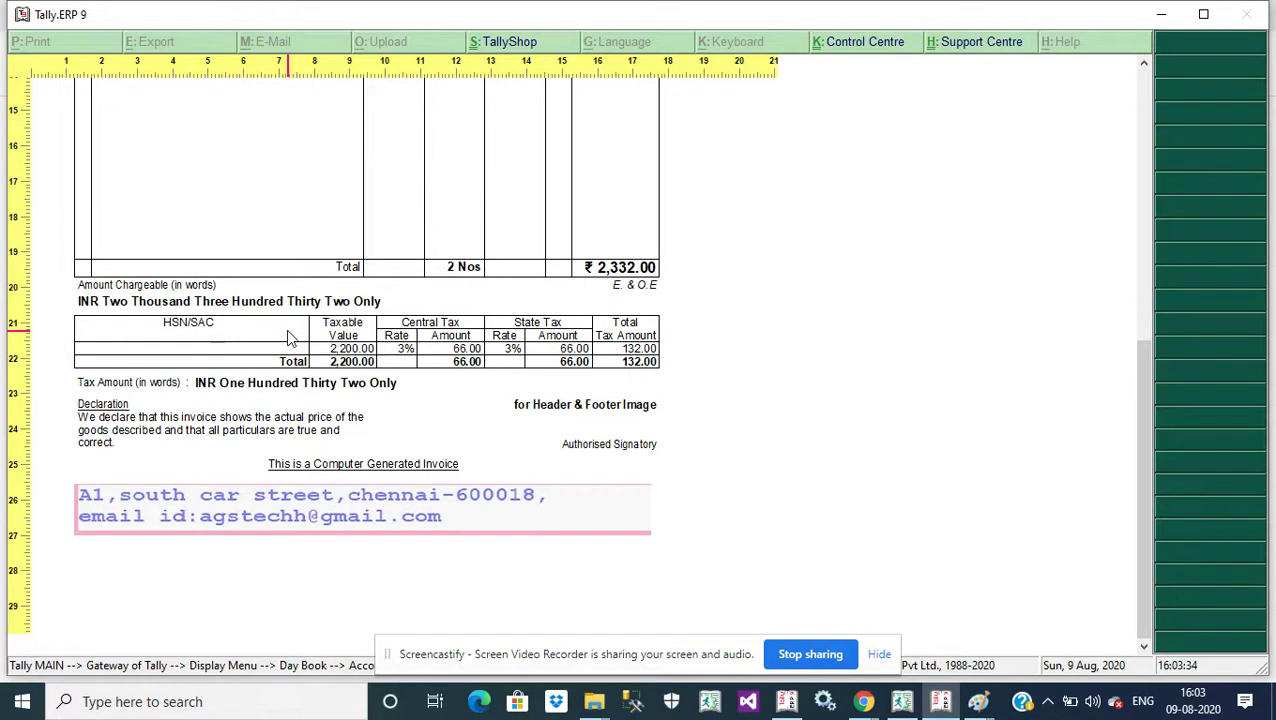
key("Escape")
key("Escape")
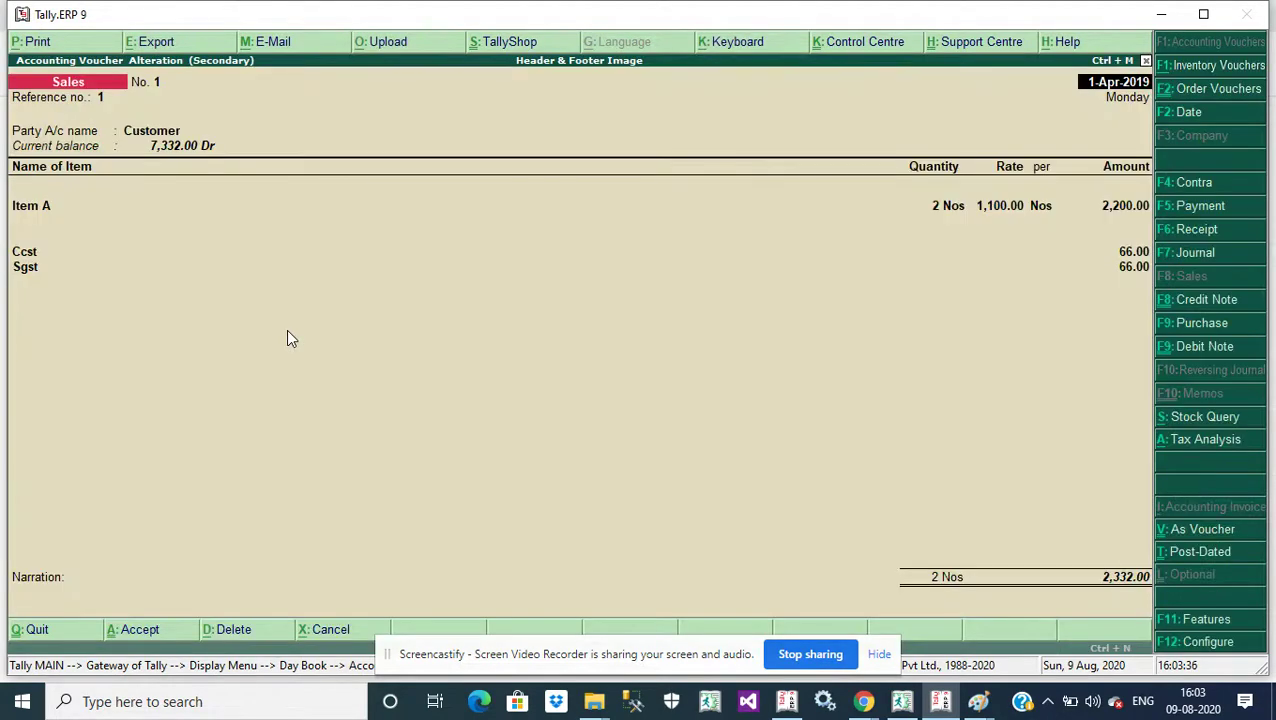
- Accept Sales voucher no. 1 again and open the invoice print configuration from its voucher printing prompt
key("ctrl+a")
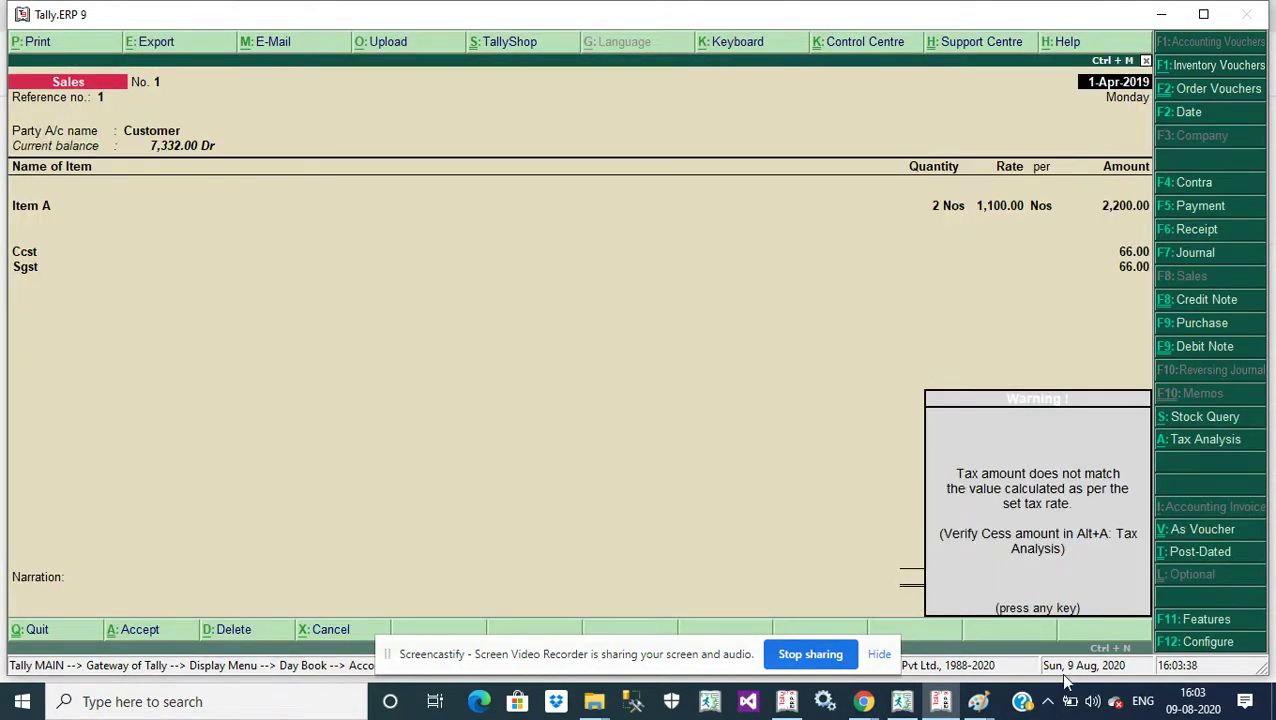
key("Return")
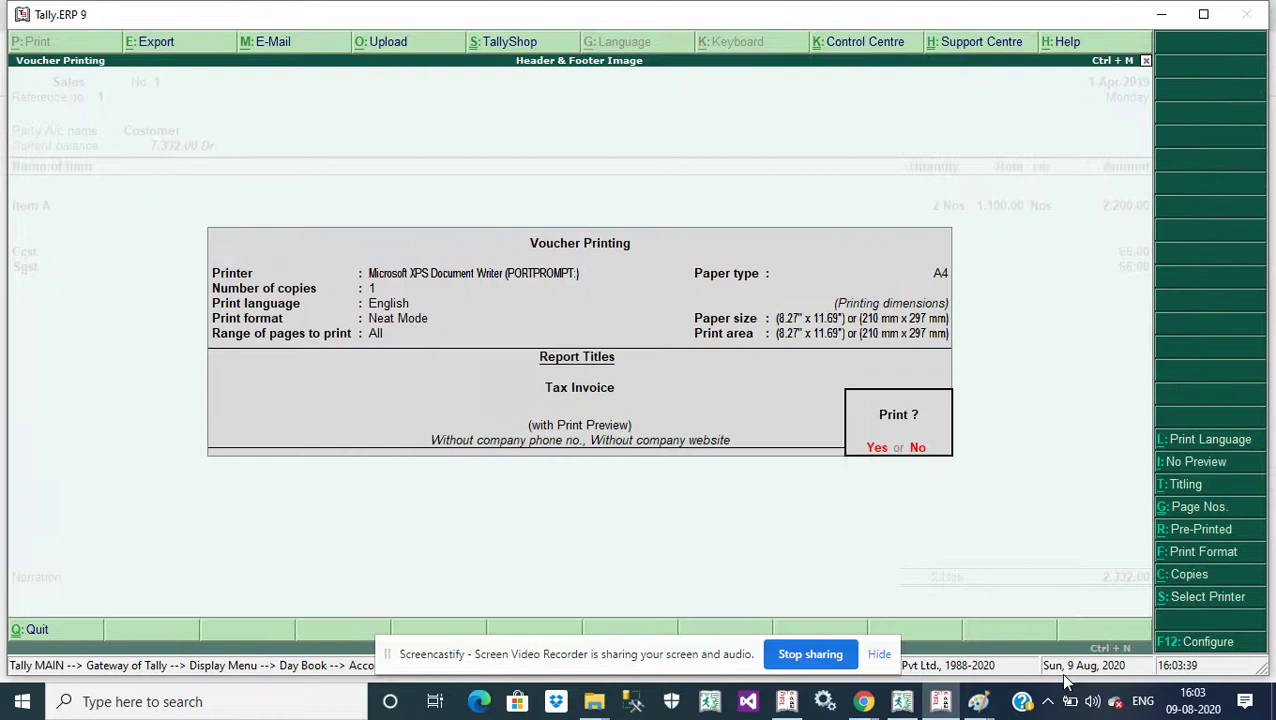
left_click(1190, 643)
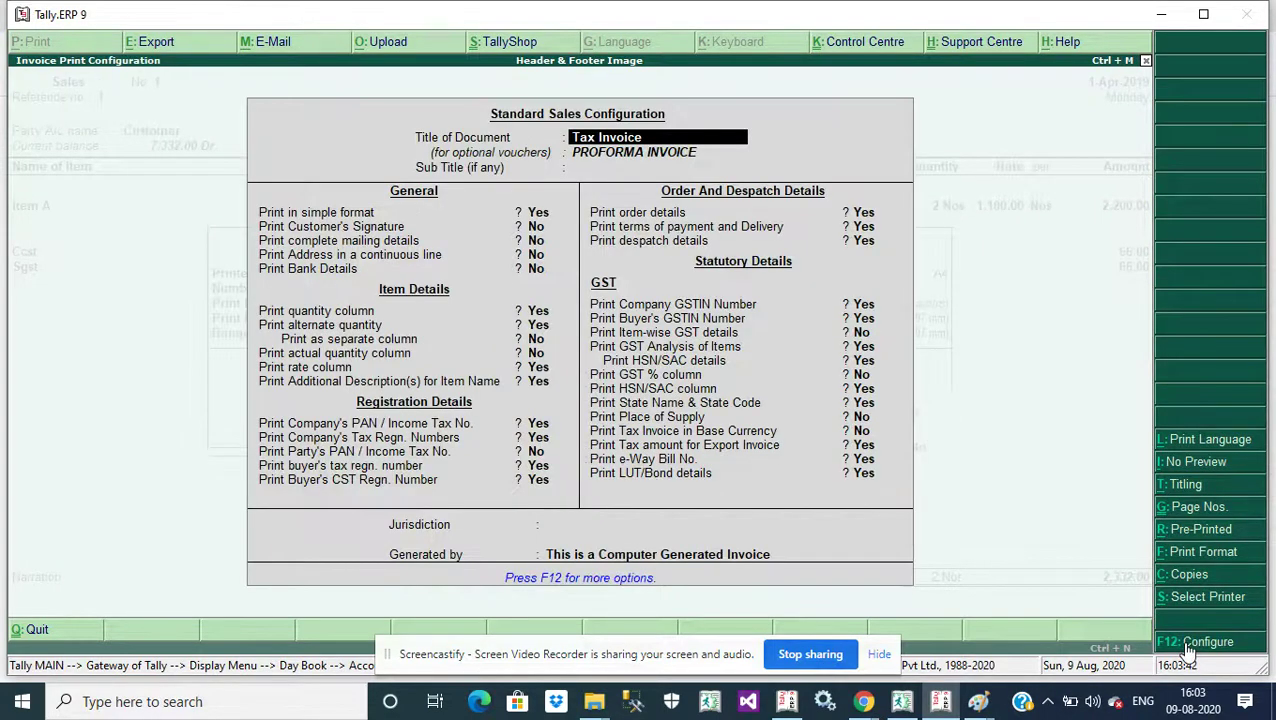
- Set Print in simple format to No and accept the Standard Sales Configuration
key("Down")
key("Down")
key("Down")
key("Up")
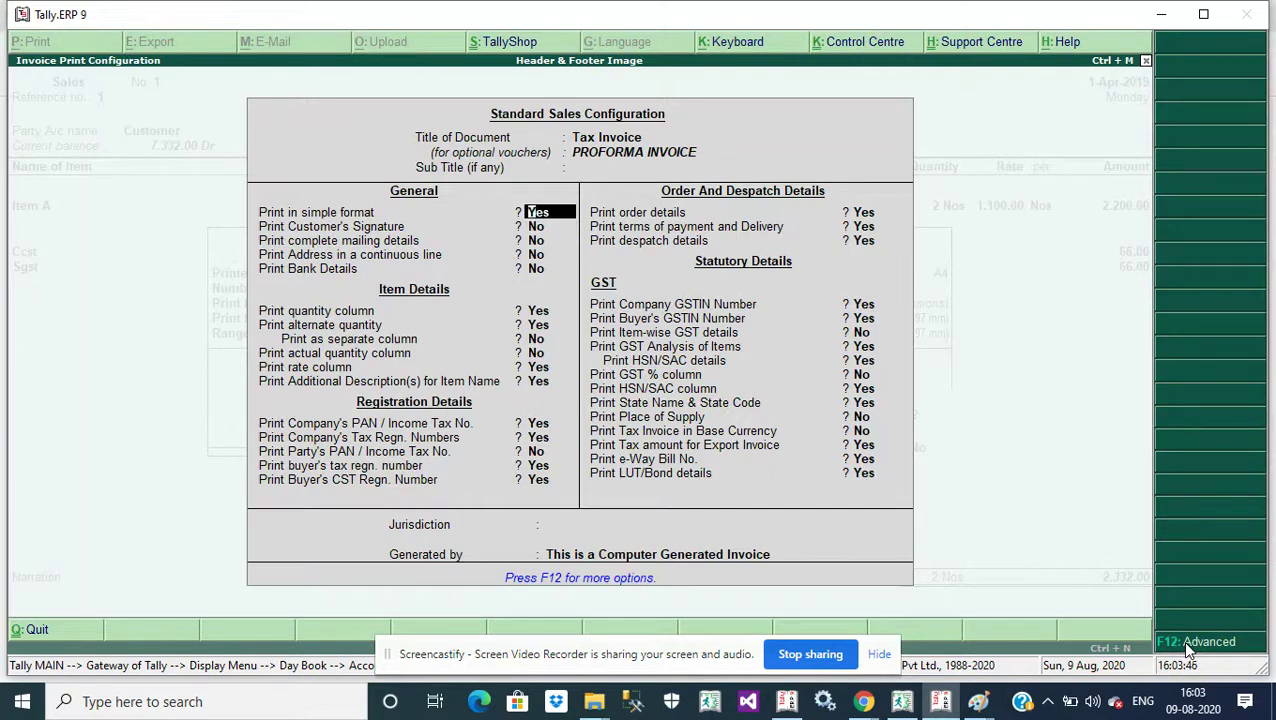
key("BackSpace")
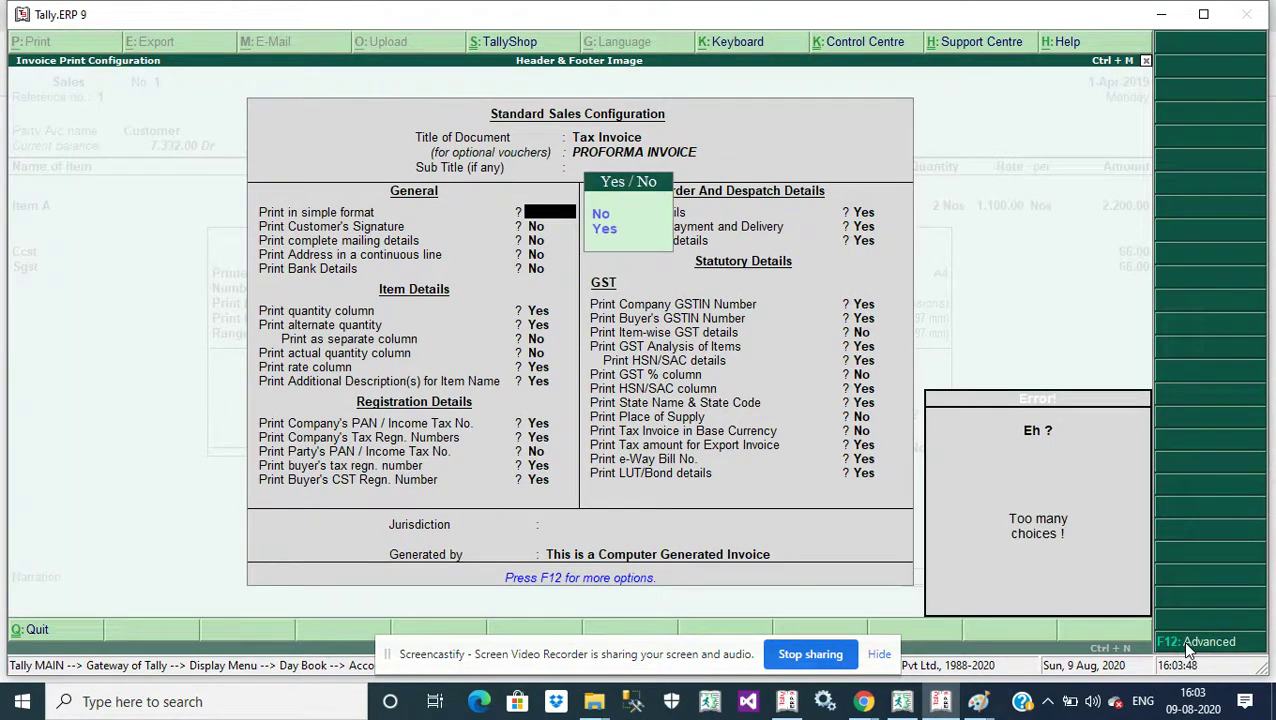
key("Down")
key("Return")
key("Down")
key("Down")
key("ctrl+a")
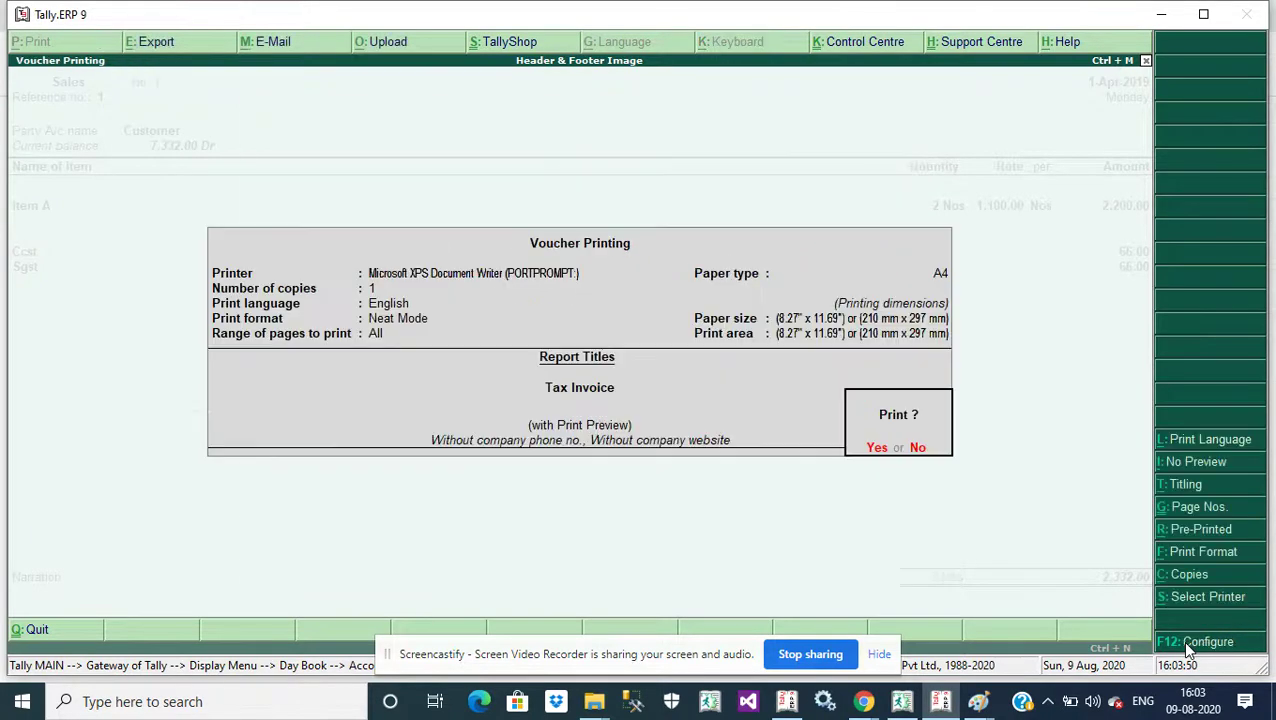
- Preview the Tax Invoice in its non-simple format and examine the zoomed page from the header image to the footer image
key("Return")
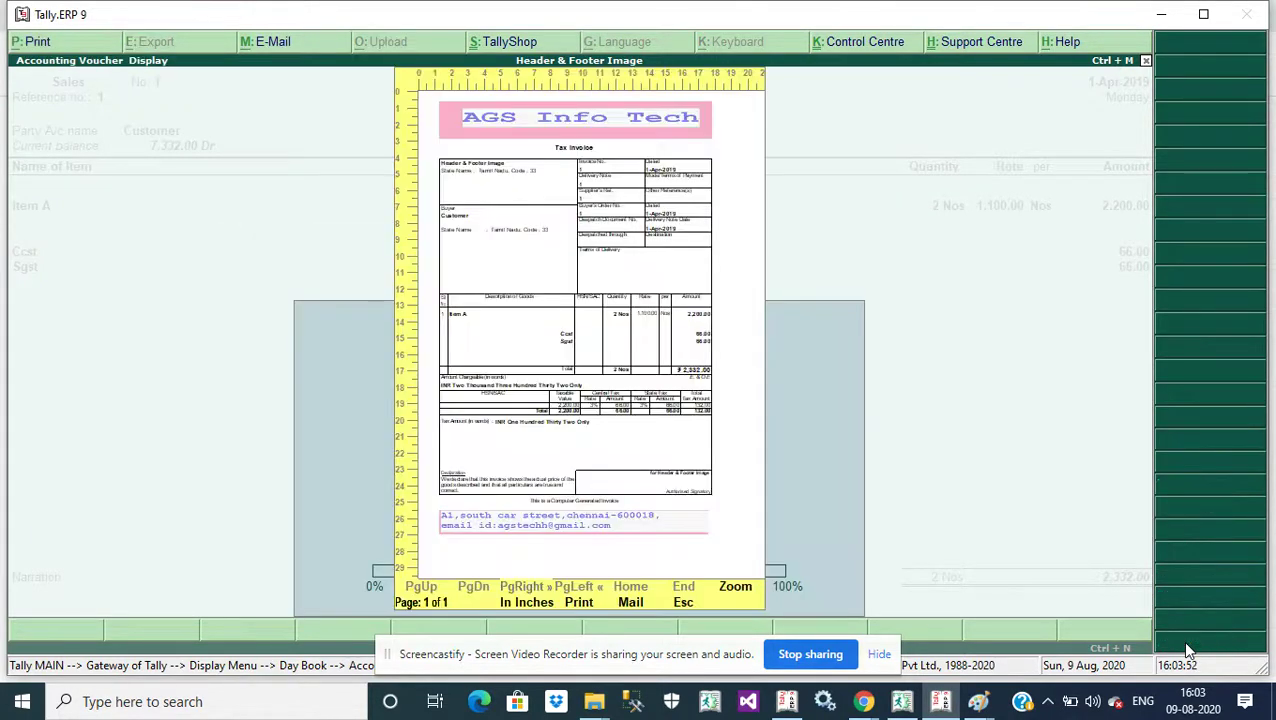
key("alt+z")
key("Down")
key("Down")
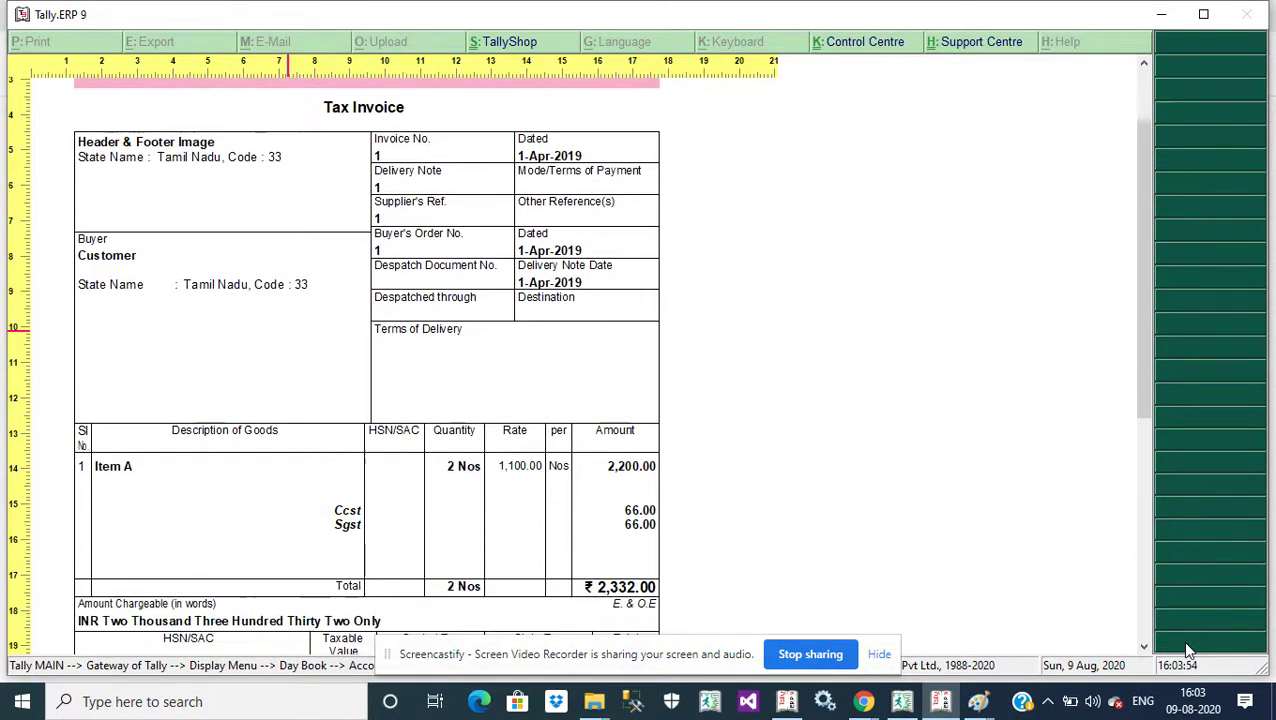
key("Down")
key("Down")
key("Down")
key("Down")
key("Down")
key("Down")
key("Down")
key("Down")
key("Down")
key("Down")
key("Down")
key("Down")
key("Up")
key("Up")
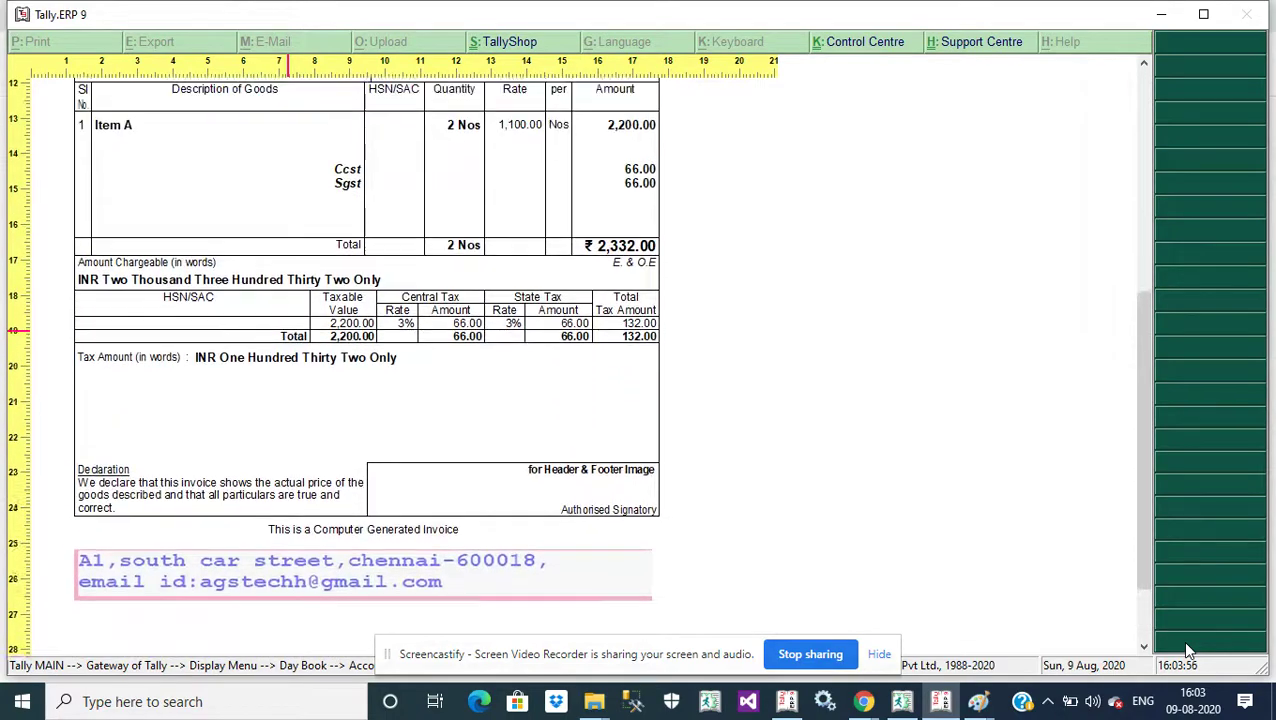
key("Up")
key("Up")
key("Up")
key("Up")
key("Up")
key("Up")
key("Up")
key("Up")
key("Up")
key("Up")
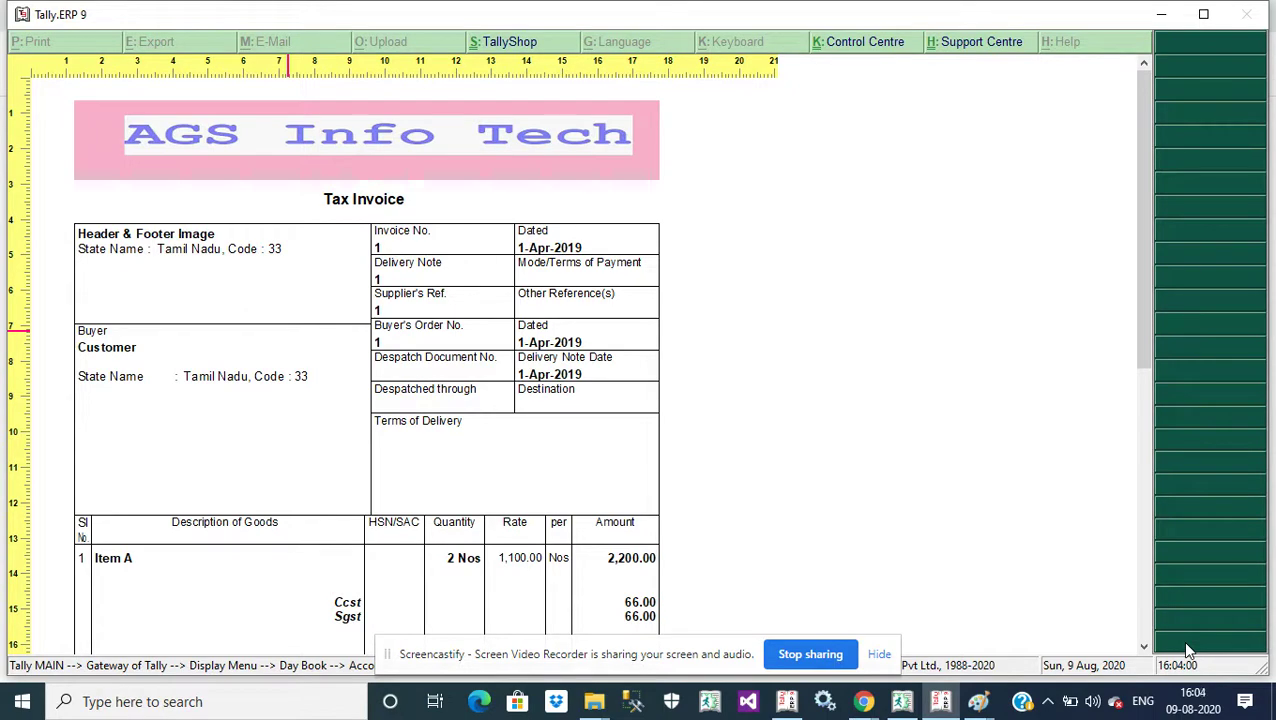
key("Down")
key("Down")
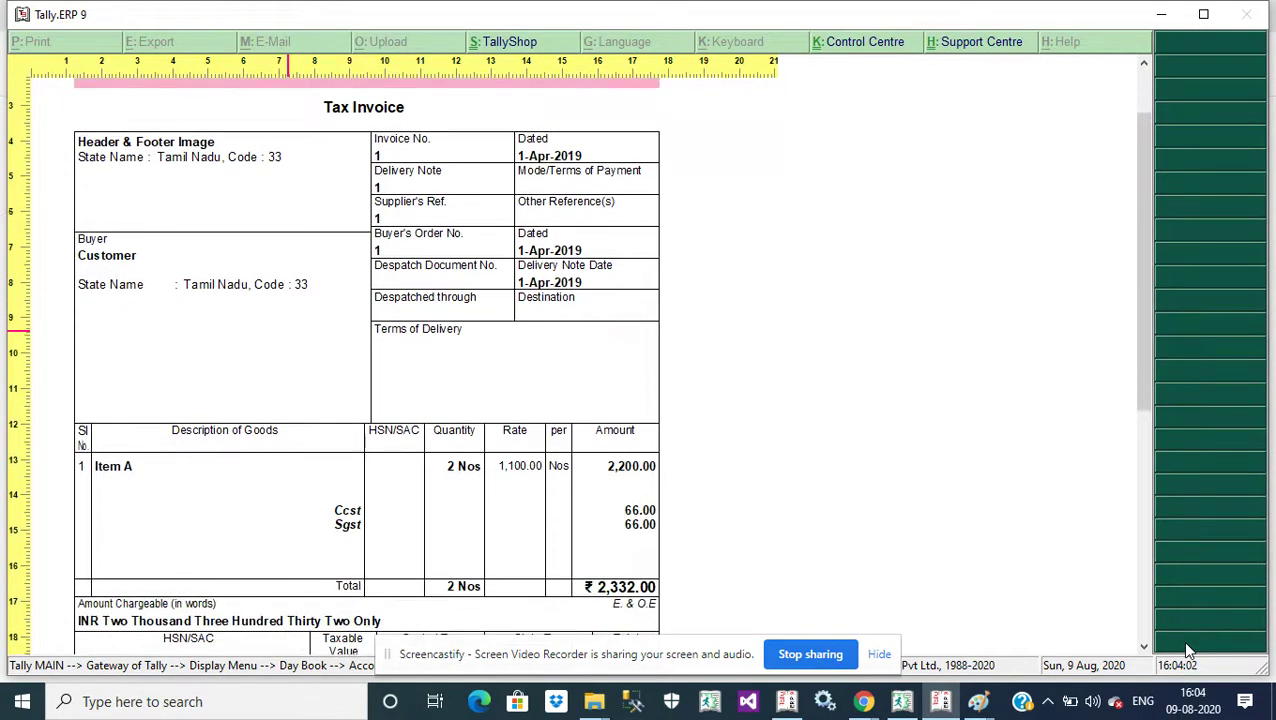
key("Up")
key("Up")
key("Down")
key("Down")
key("Down")
key("Down")
key("Down")
key("Down")
key("Down")
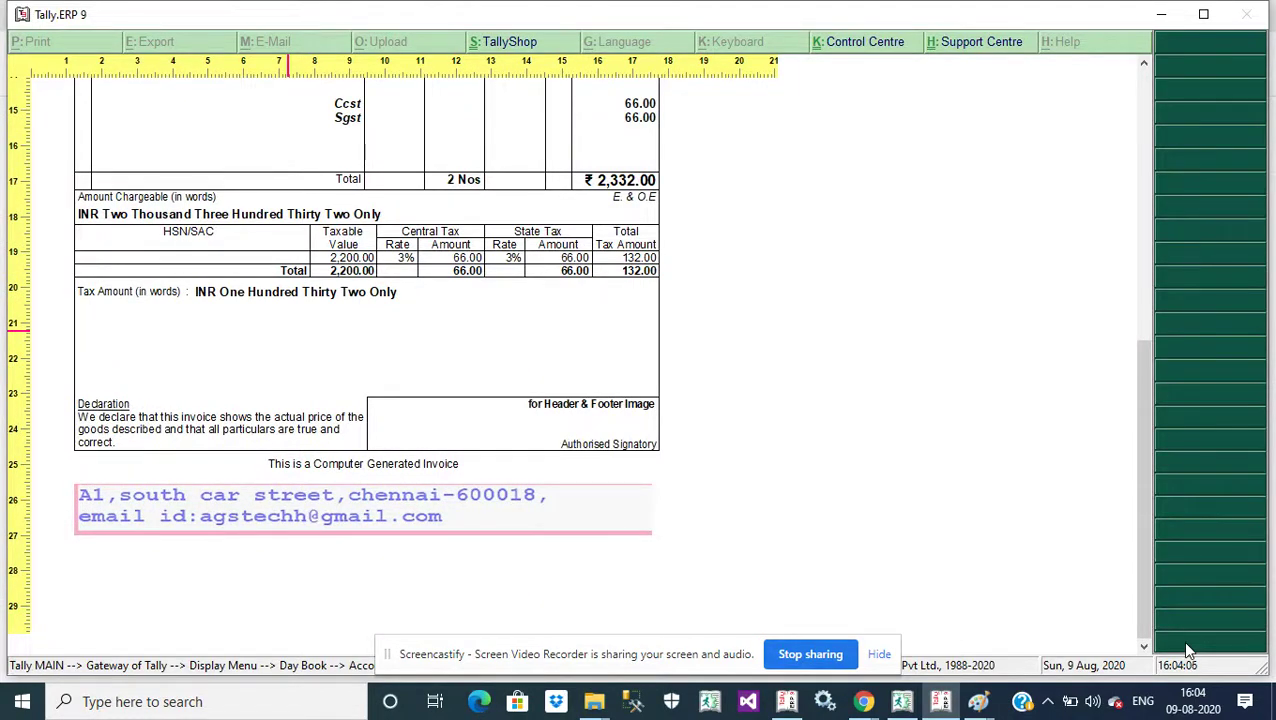
key("Up")
key("Up")
key("Up")
key("Up")
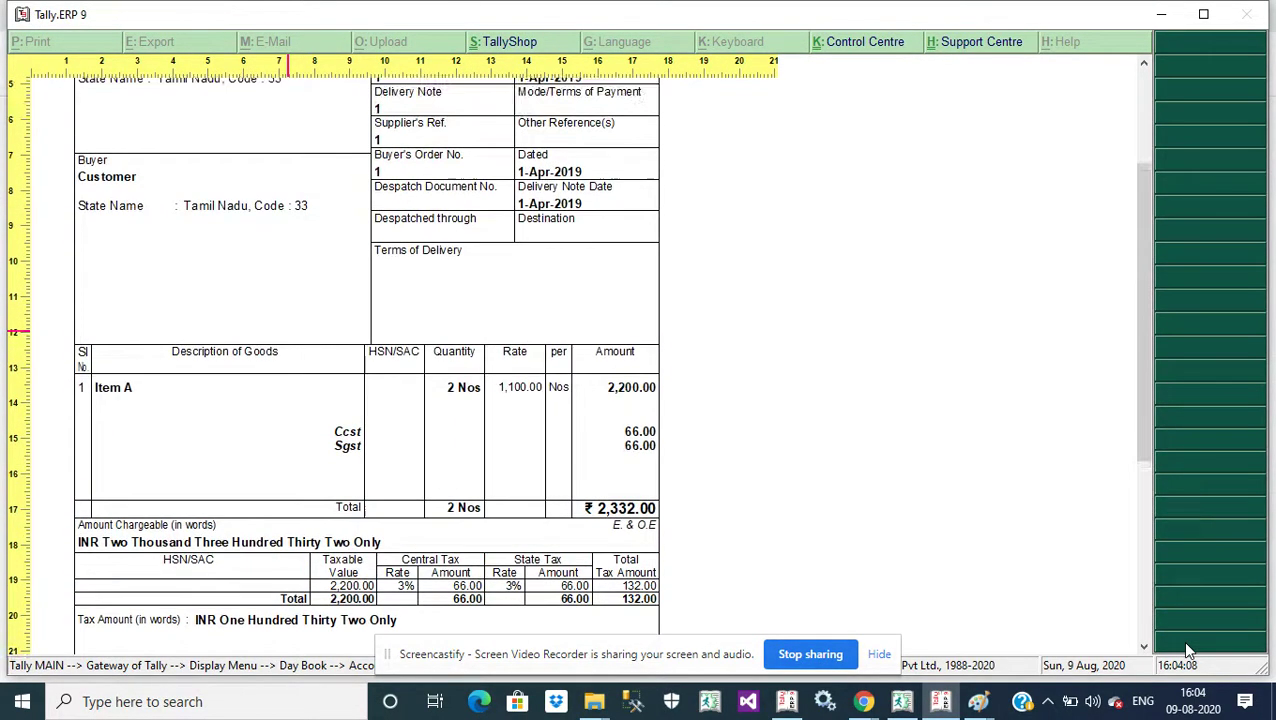
key("alt+z")
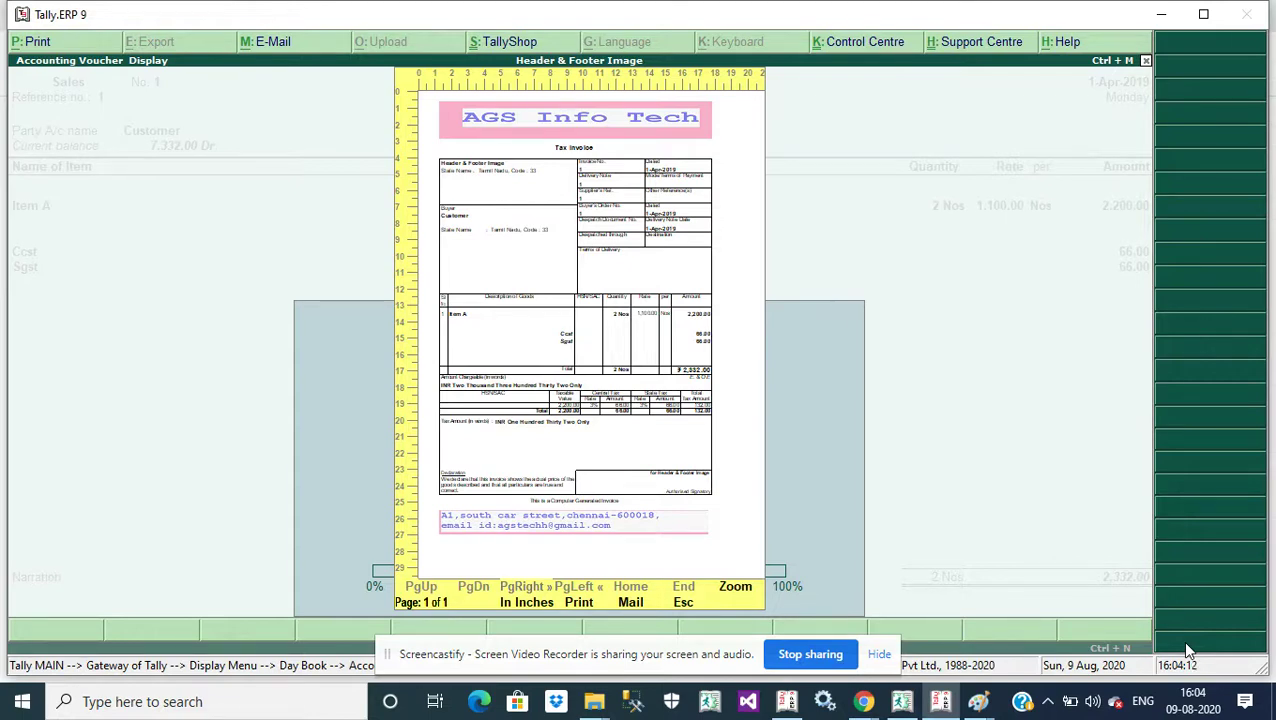
- Leave the print preview, return to the Gateway of Tally and show the Contact US screen
key("Escape")
key("Escape")
key("Escape")
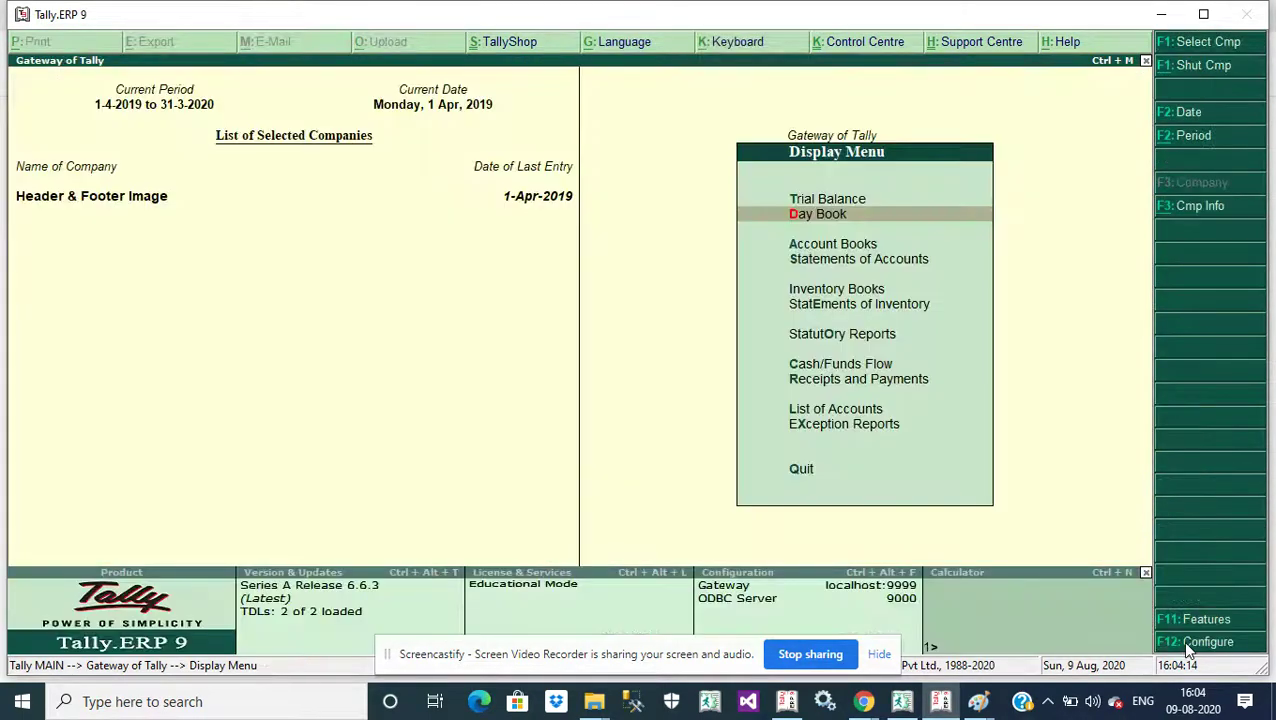
key("Escape")
key("Down")
key("Down")
key("Return")
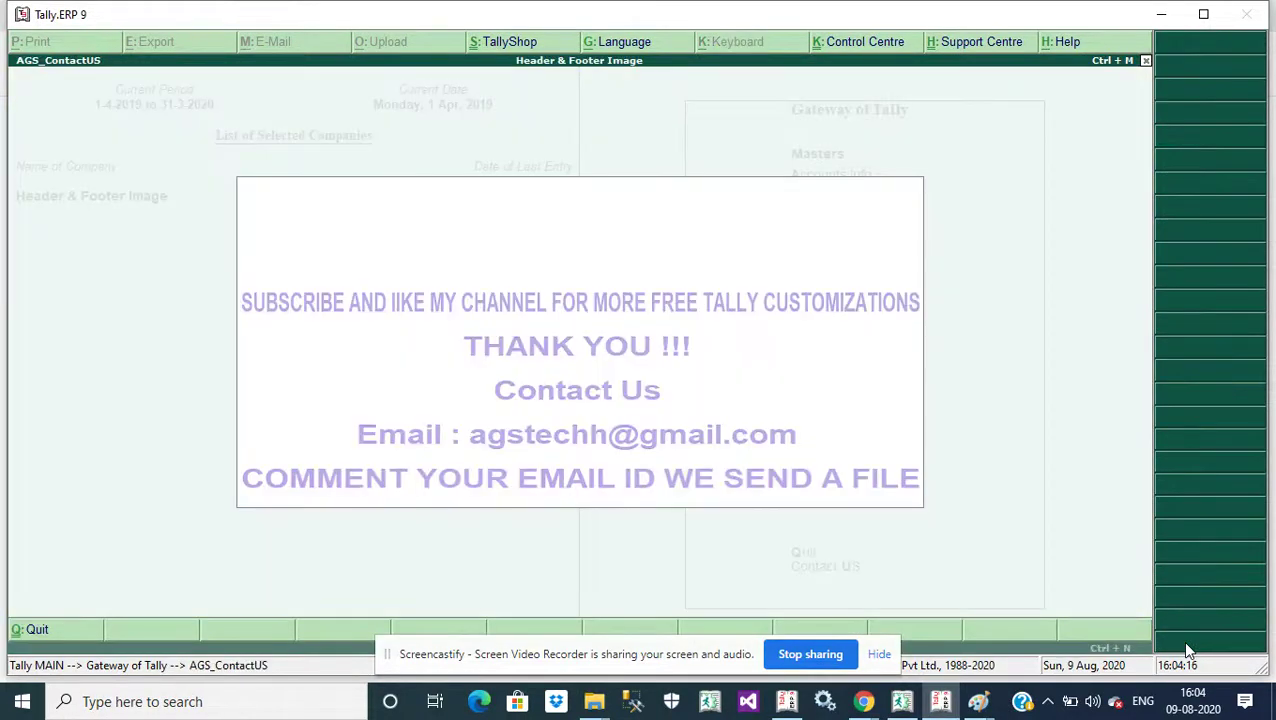